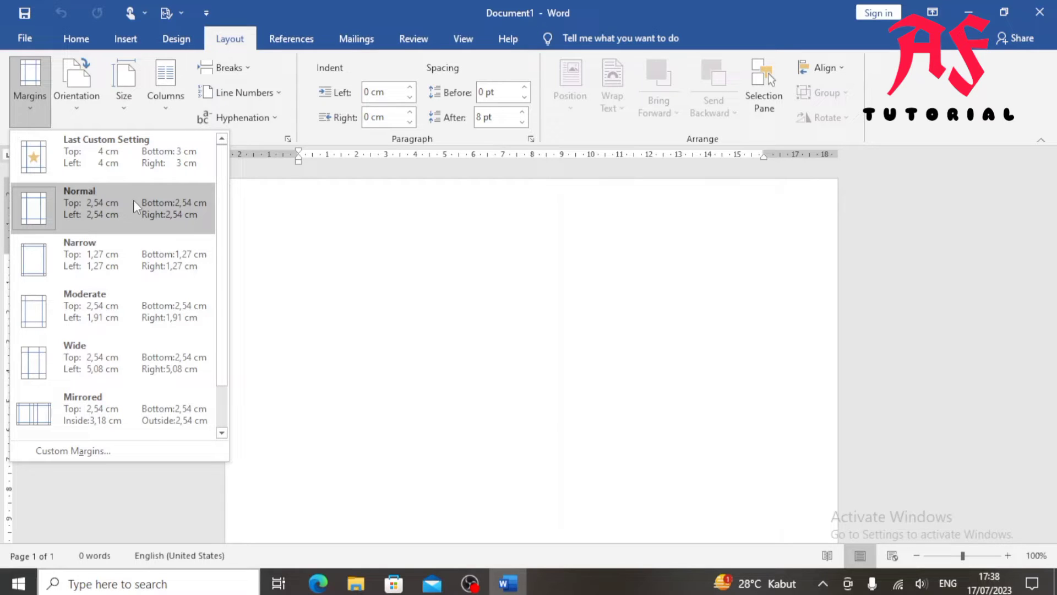
Step: Apply the Normal margin preset and set the paper size to A4
click(87, 198)
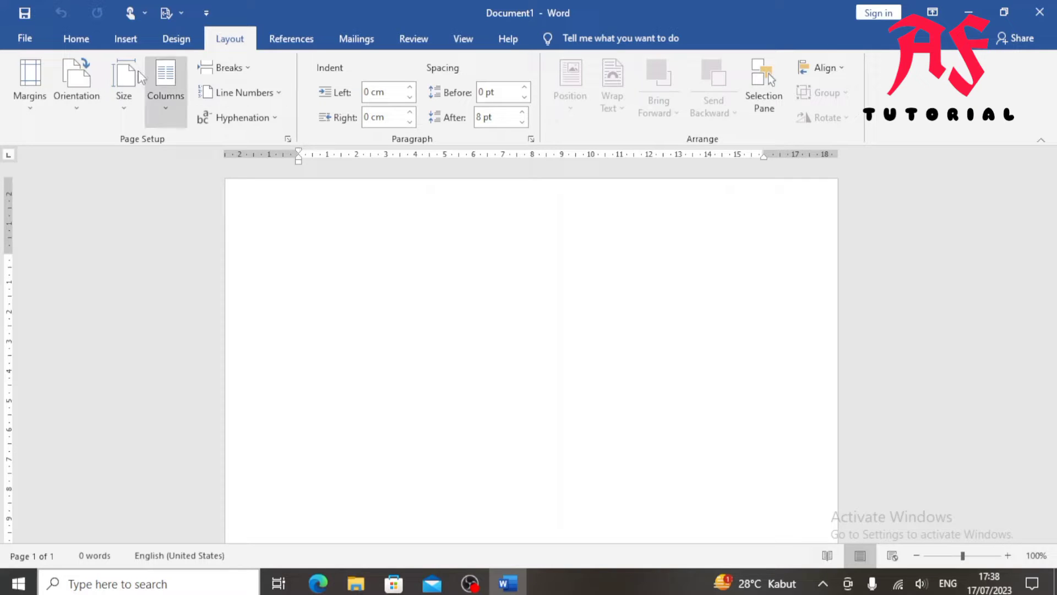
click(291, 141)
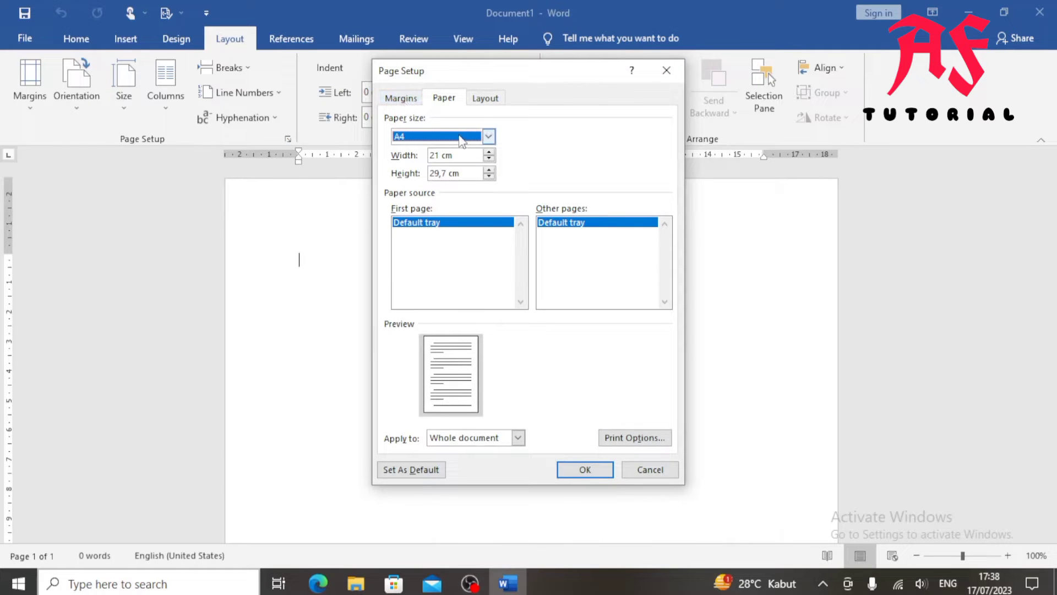
click(488, 137)
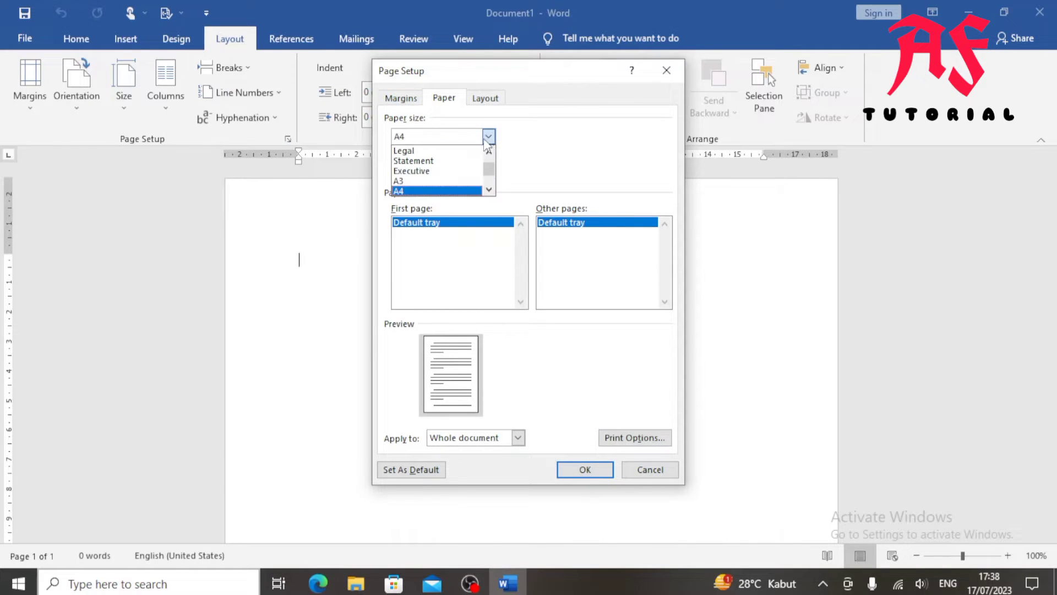
click(424, 193)
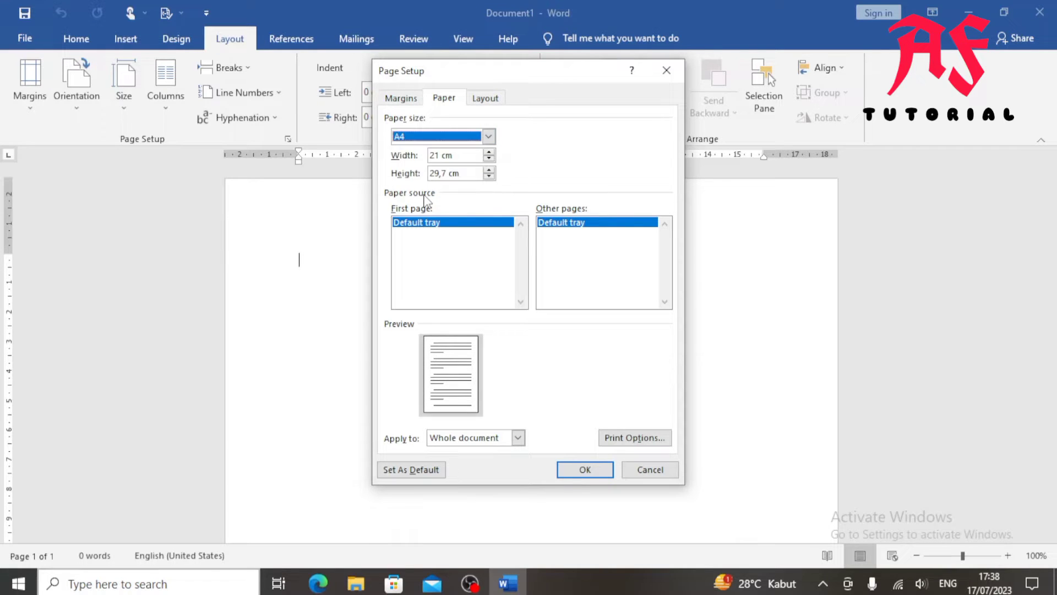
Step: Set the multiple pages option to 2 pages per sheet for the whole document in portrait orientation
click(412, 100)
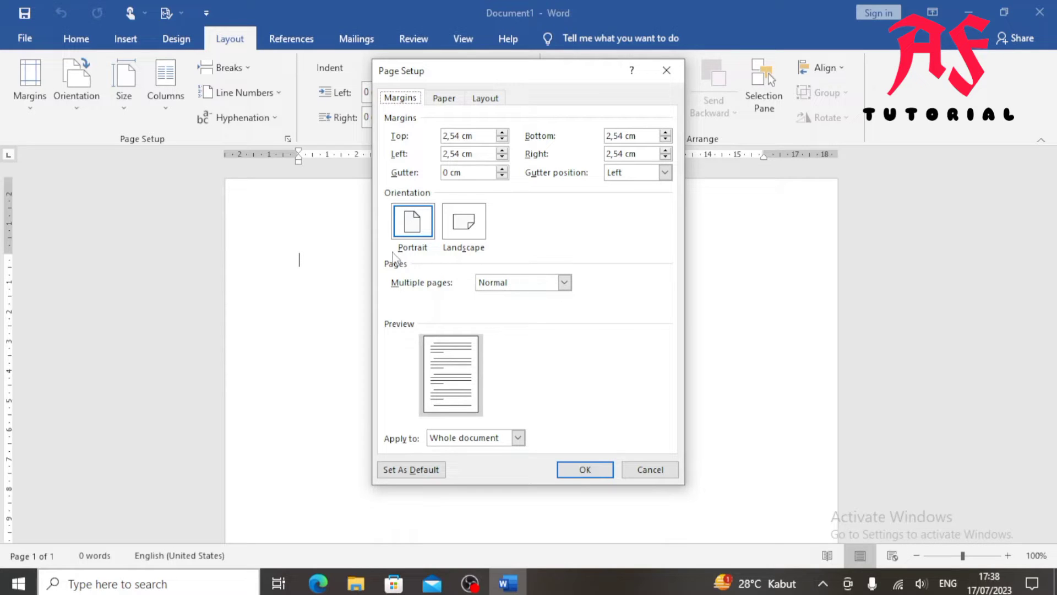
click(564, 283)
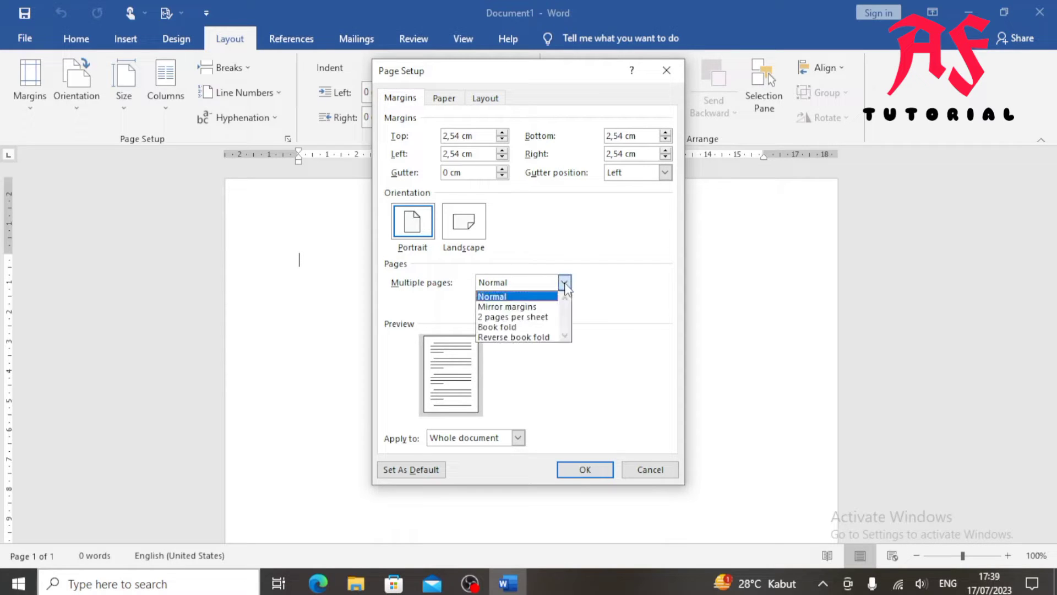
click(550, 318)
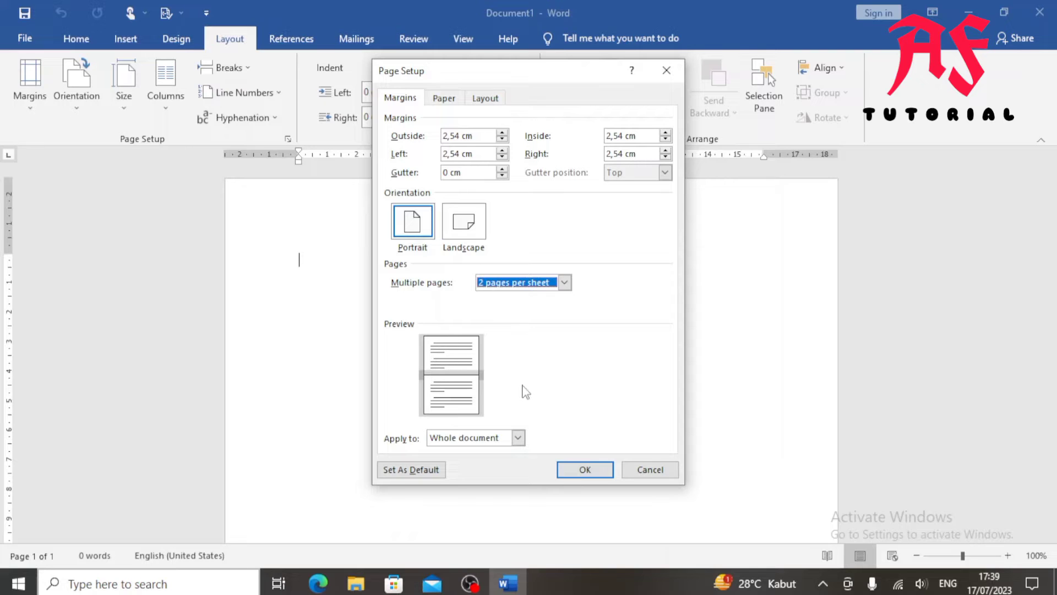
click(565, 282)
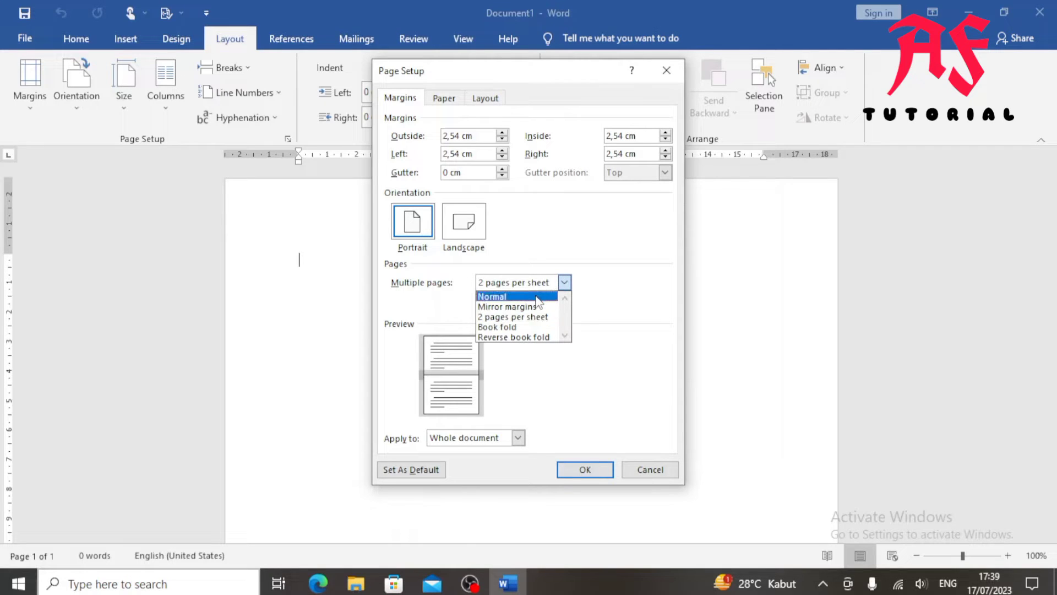
click(531, 294)
click(564, 282)
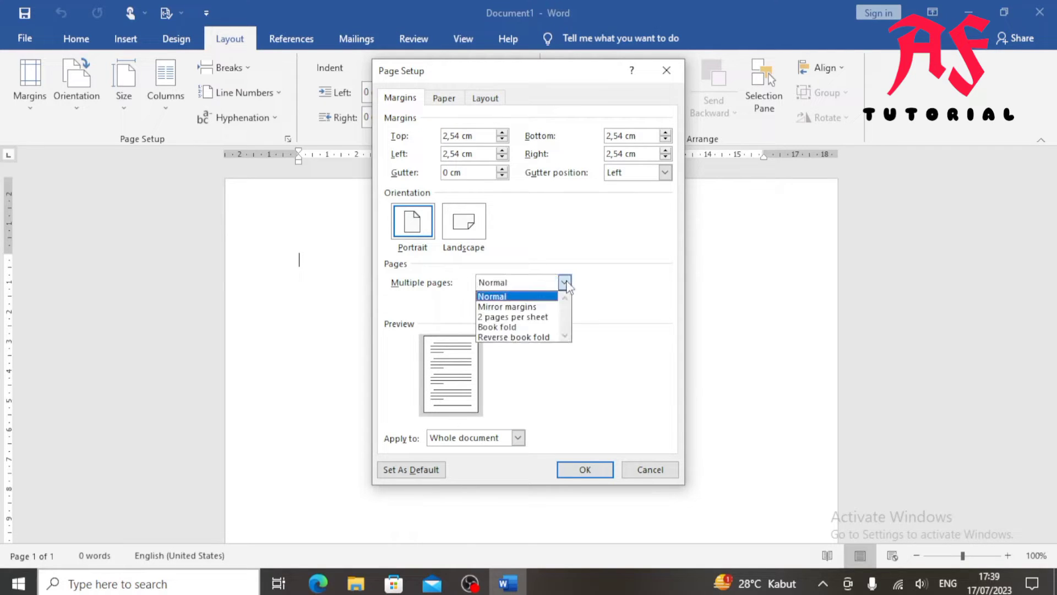
click(549, 317)
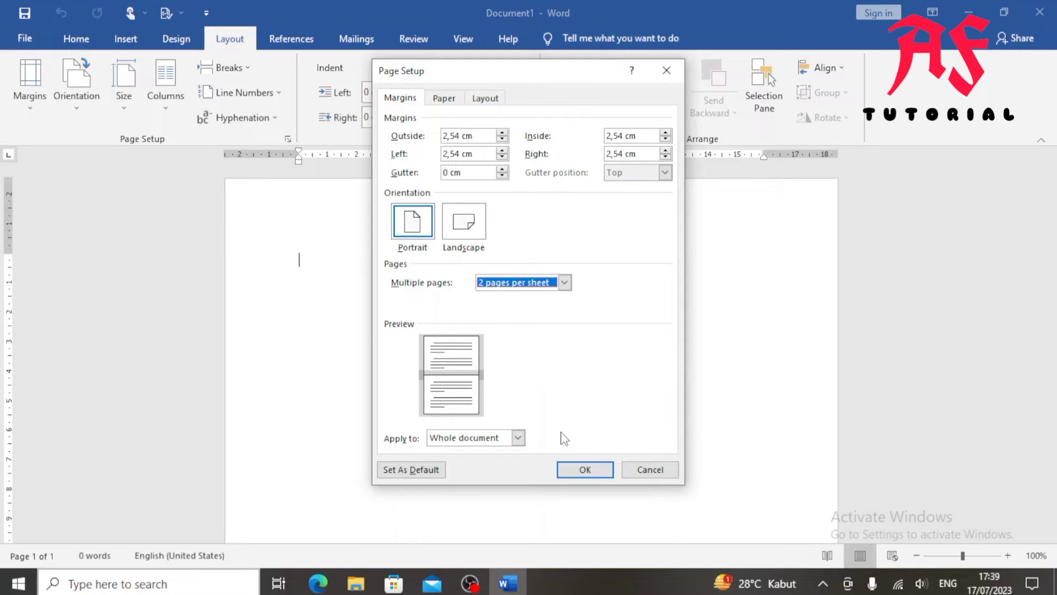
click(584, 469)
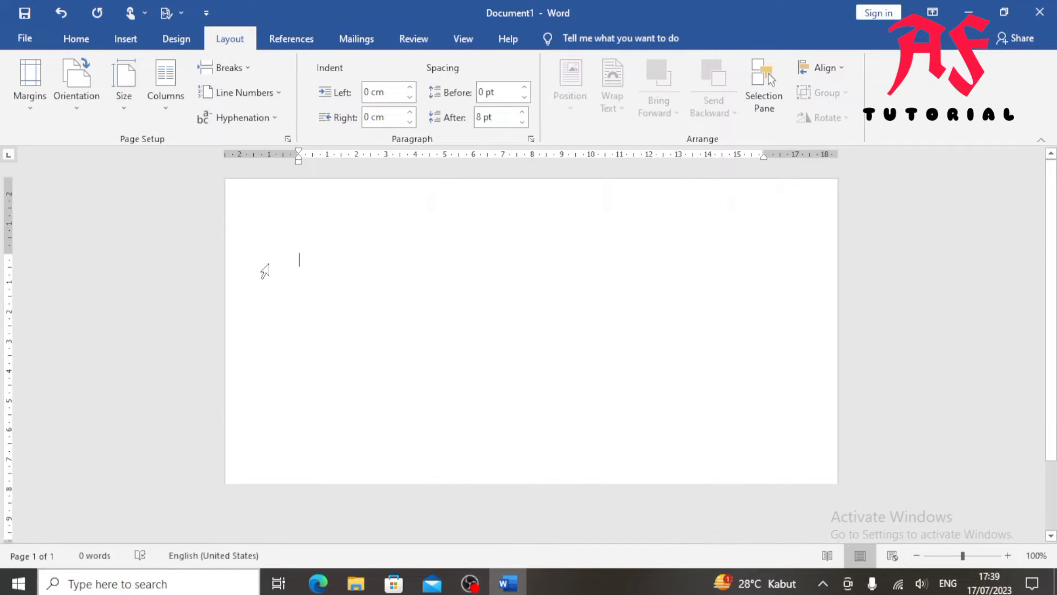
scroll(484, 292, down, 3)
scroll(483, 292, up, 3)
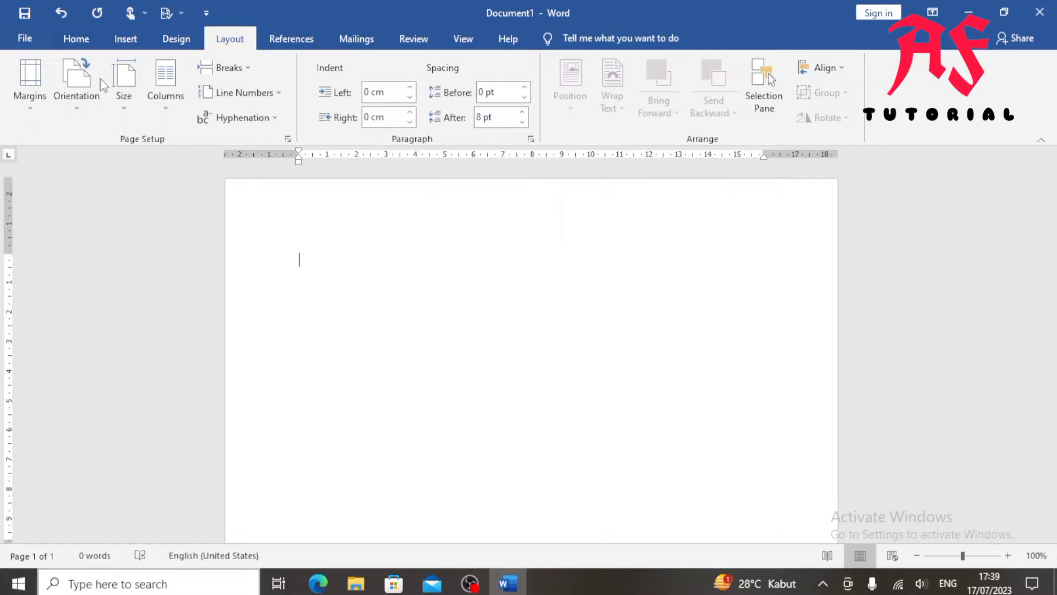
Step: Choose the red poinsettia flower art as the page border for the whole document
click(82, 42)
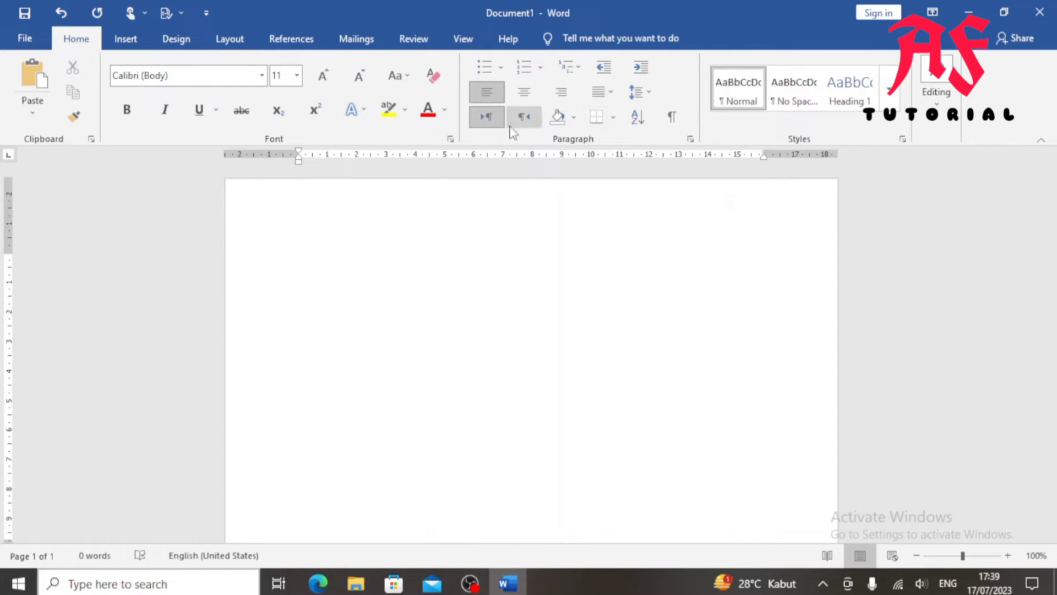
click(615, 122)
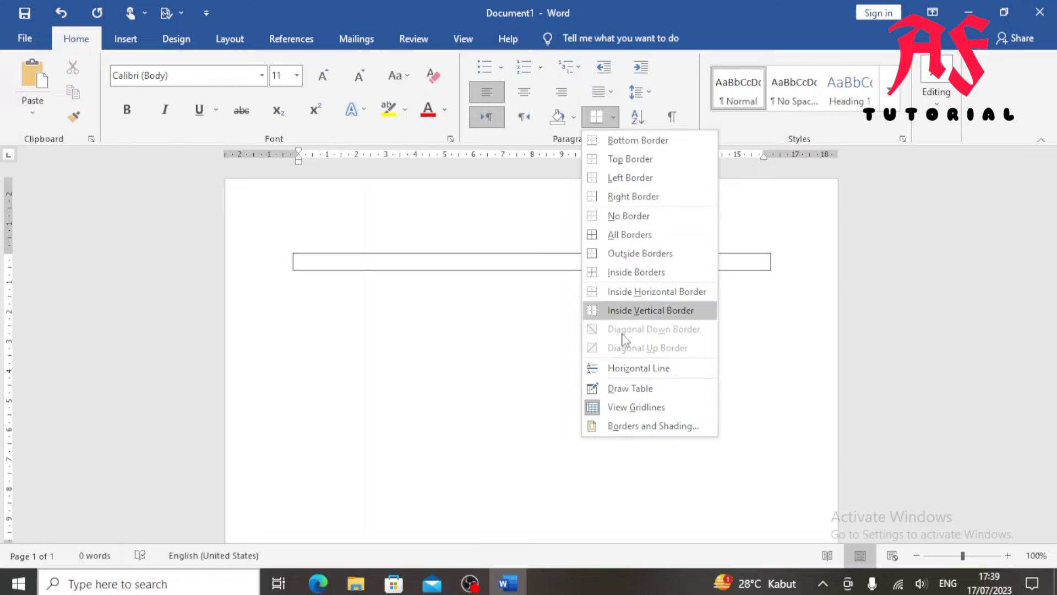
click(622, 427)
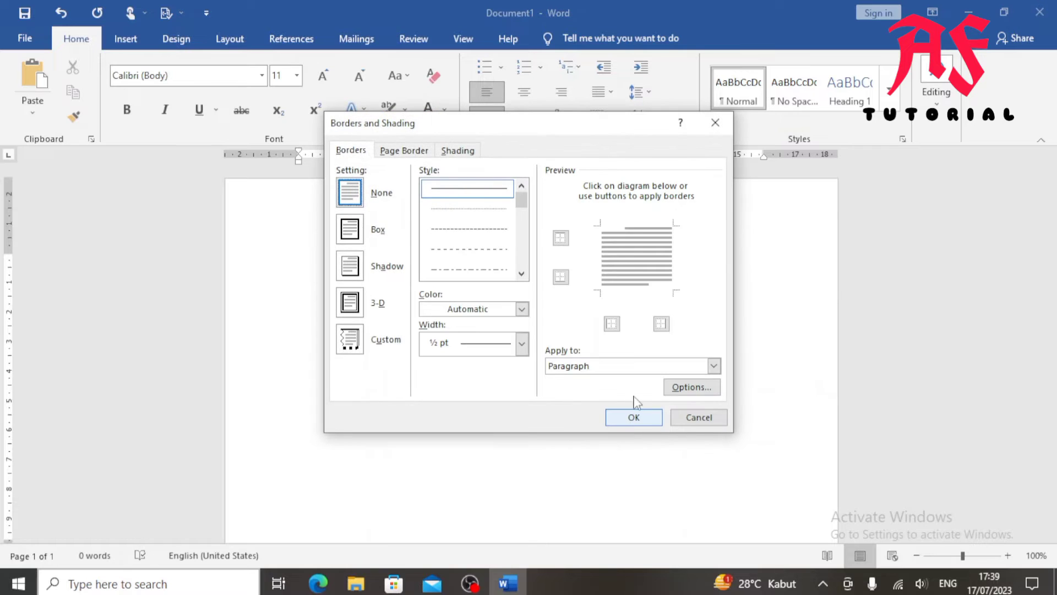
click(407, 154)
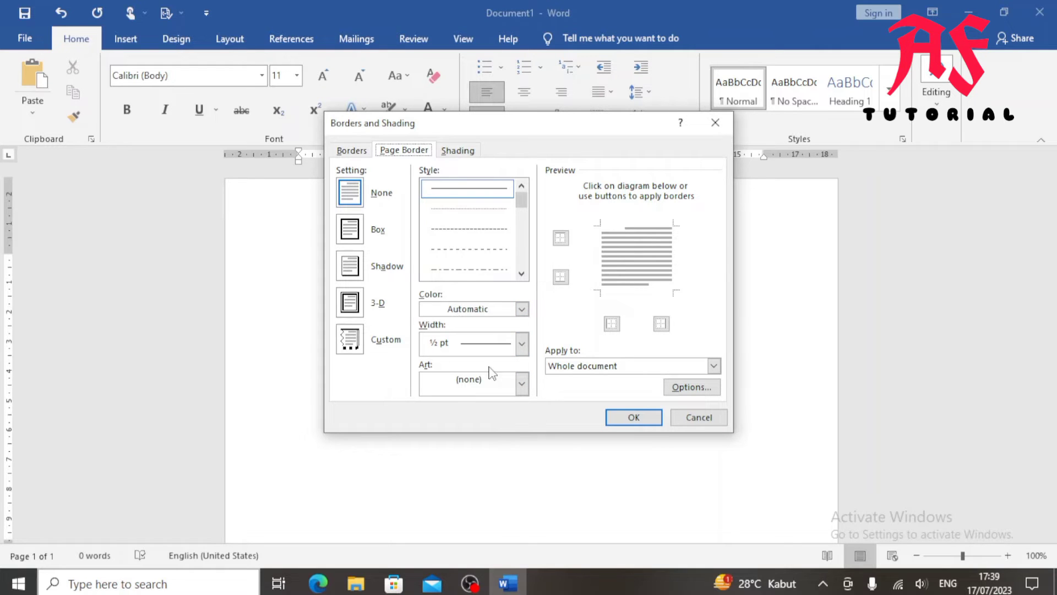
click(522, 384)
scroll(503, 427, down, 3)
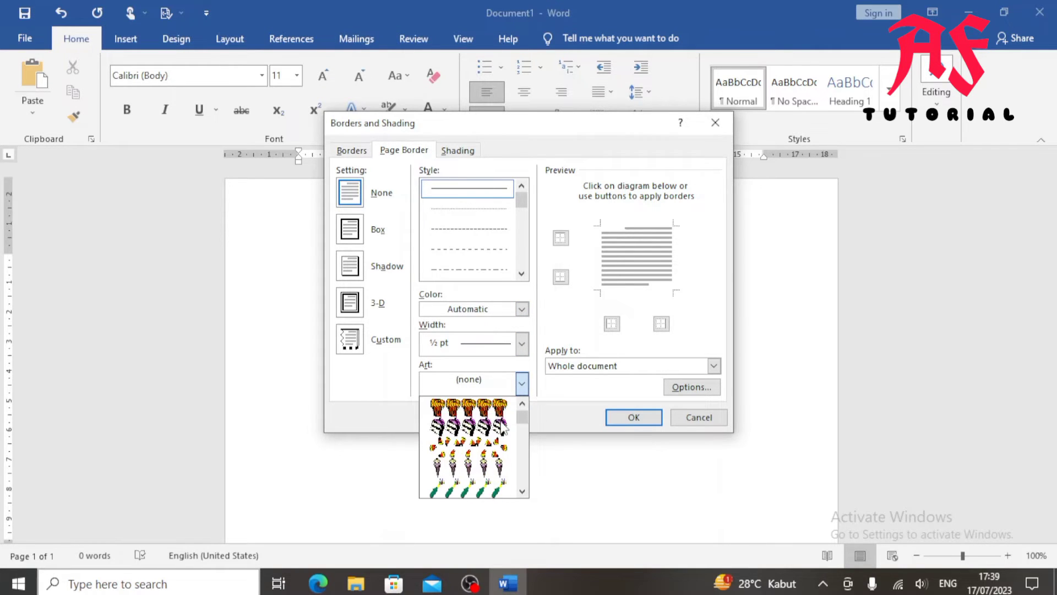
scroll(503, 427, down, 2)
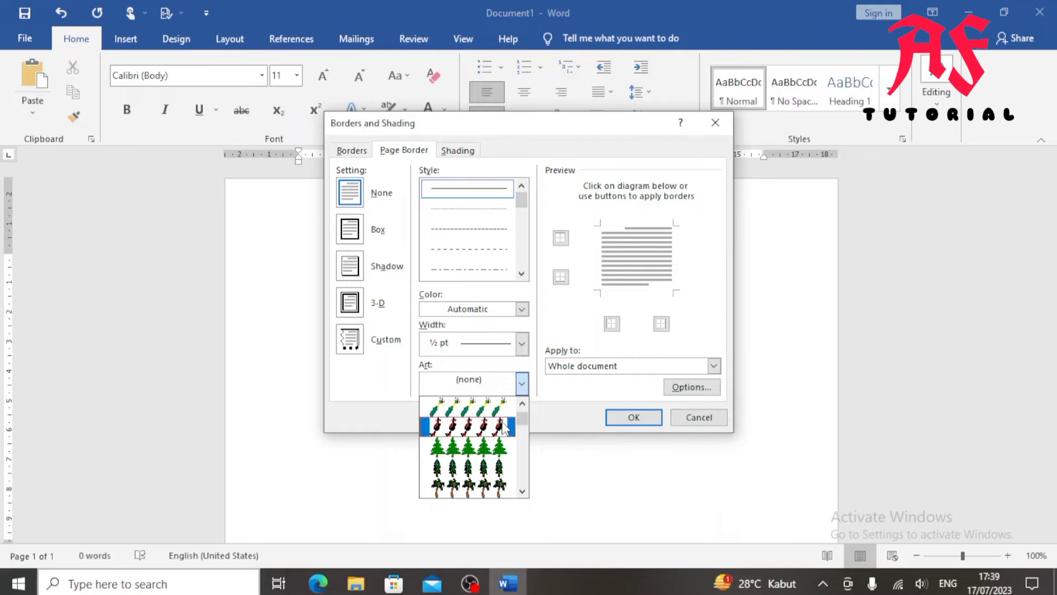
scroll(503, 427, down, 6)
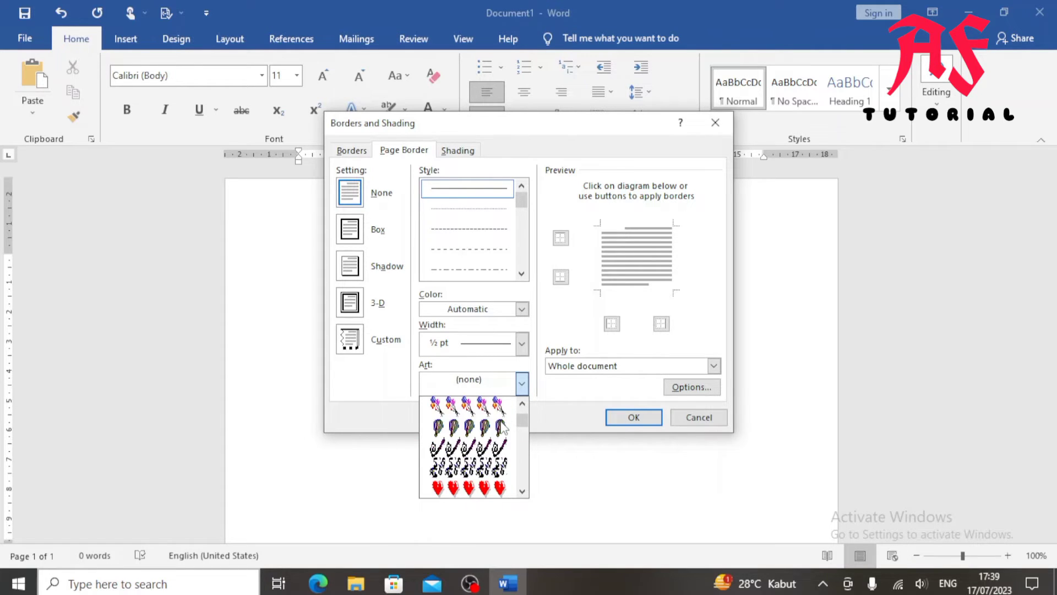
scroll(502, 428, down, 1)
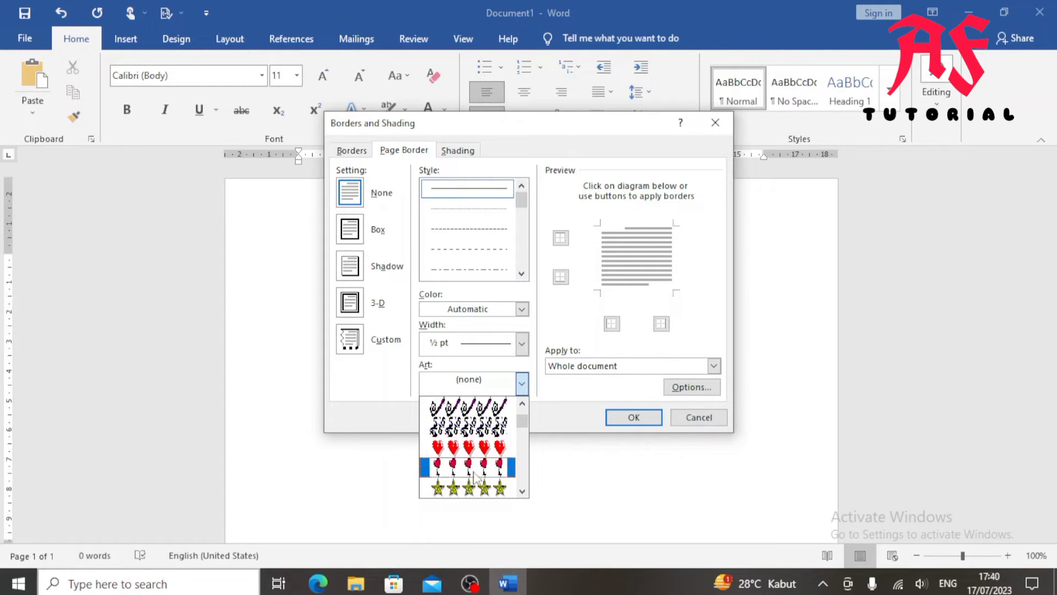
scroll(482, 469, down, 1)
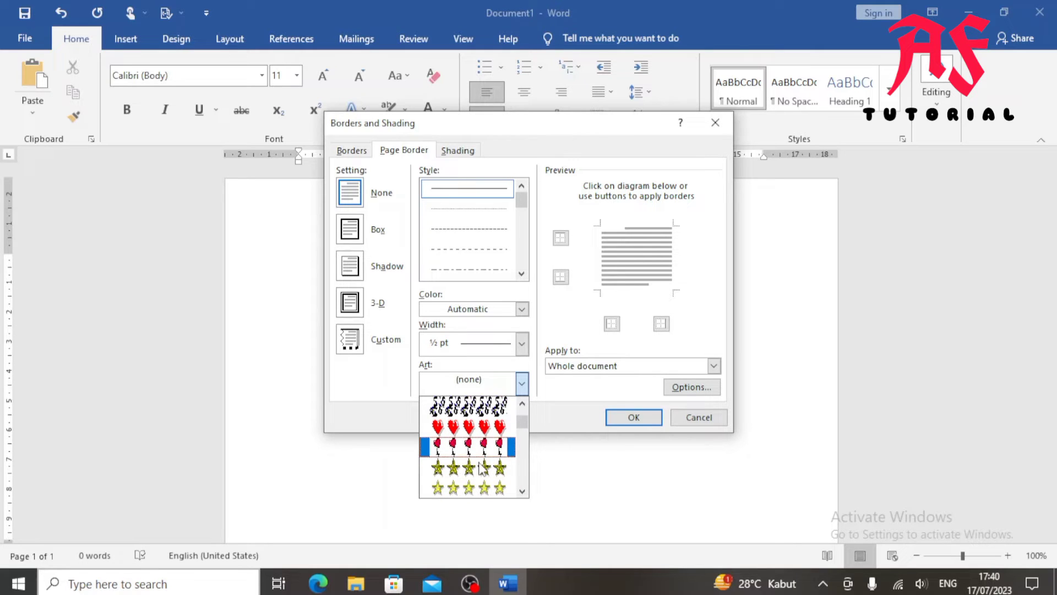
scroll(482, 468, down, 6)
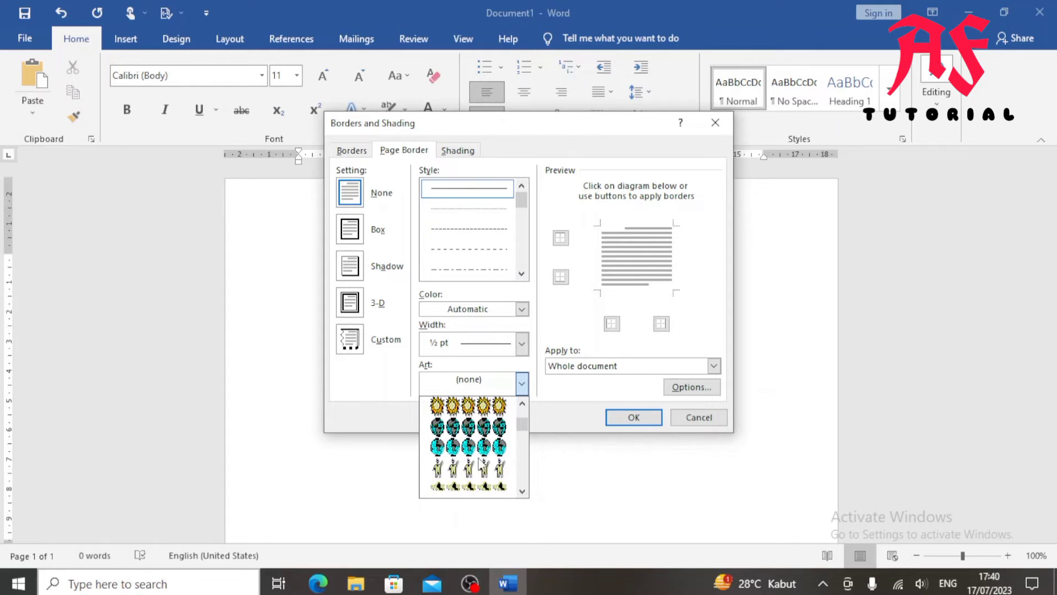
scroll(482, 465, down, 8)
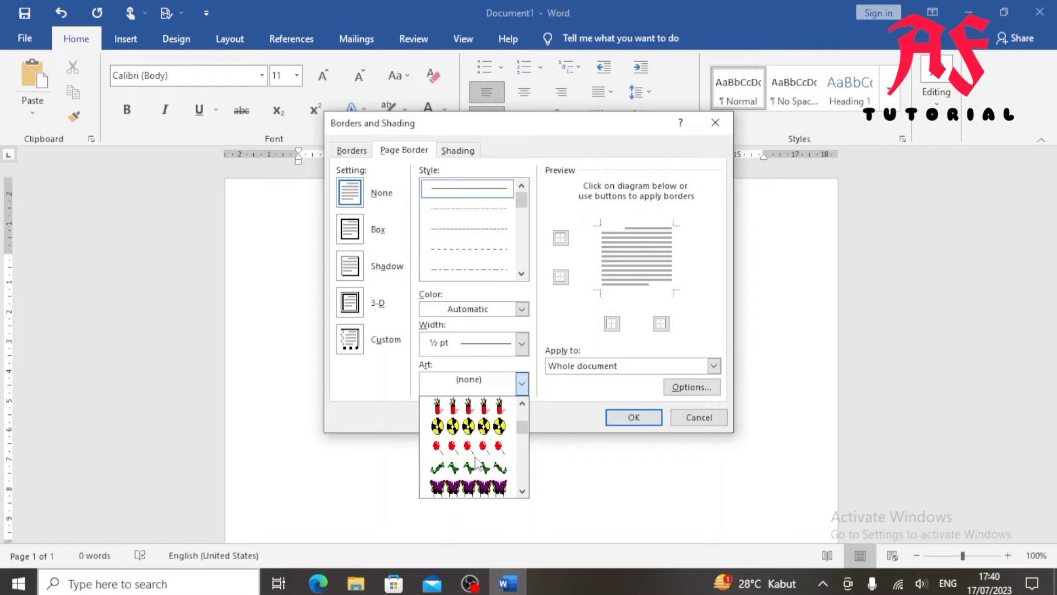
scroll(477, 463, down, 1)
scroll(477, 461, down, 6)
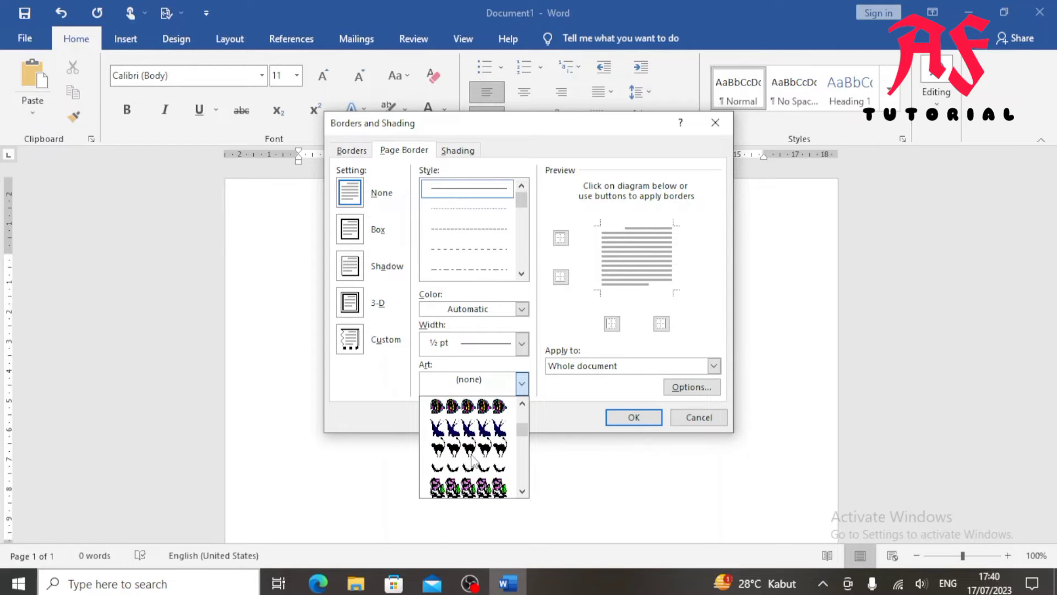
scroll(472, 458, down, 1)
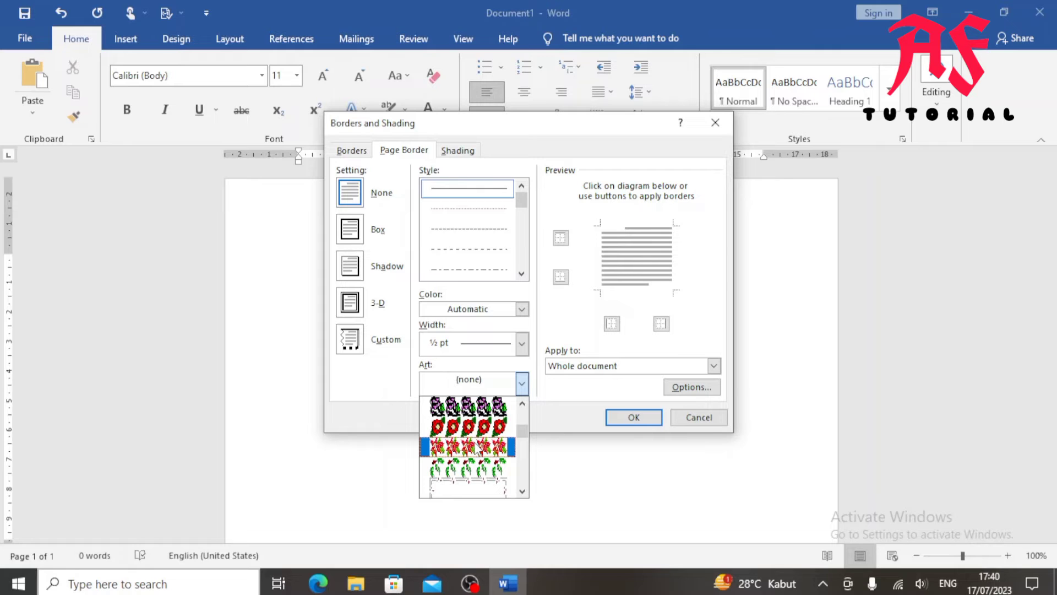
click(477, 447)
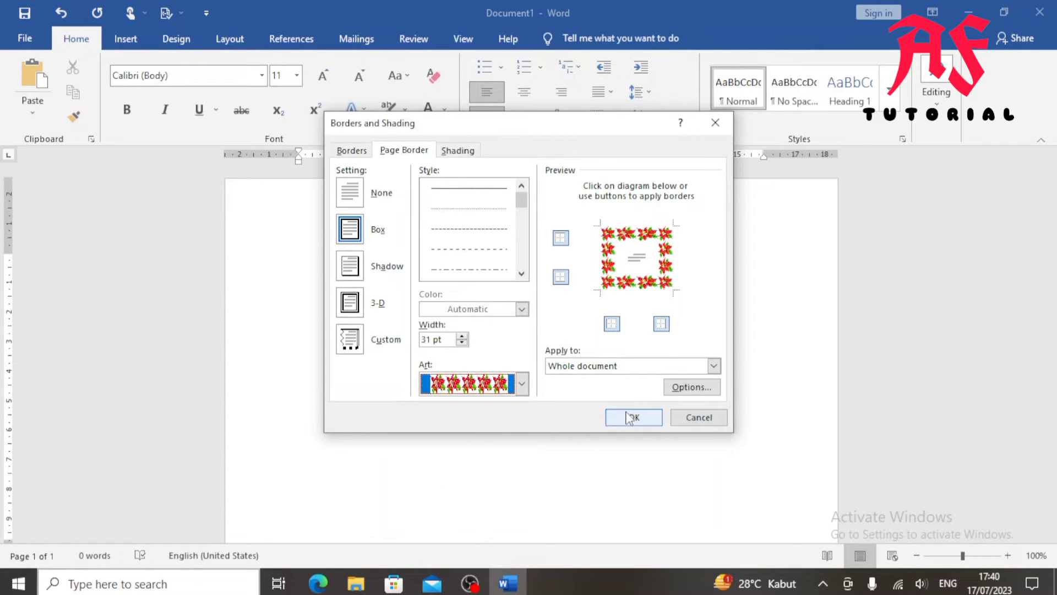
Step: Set the page border to be measured from Text and apply the border
click(698, 388)
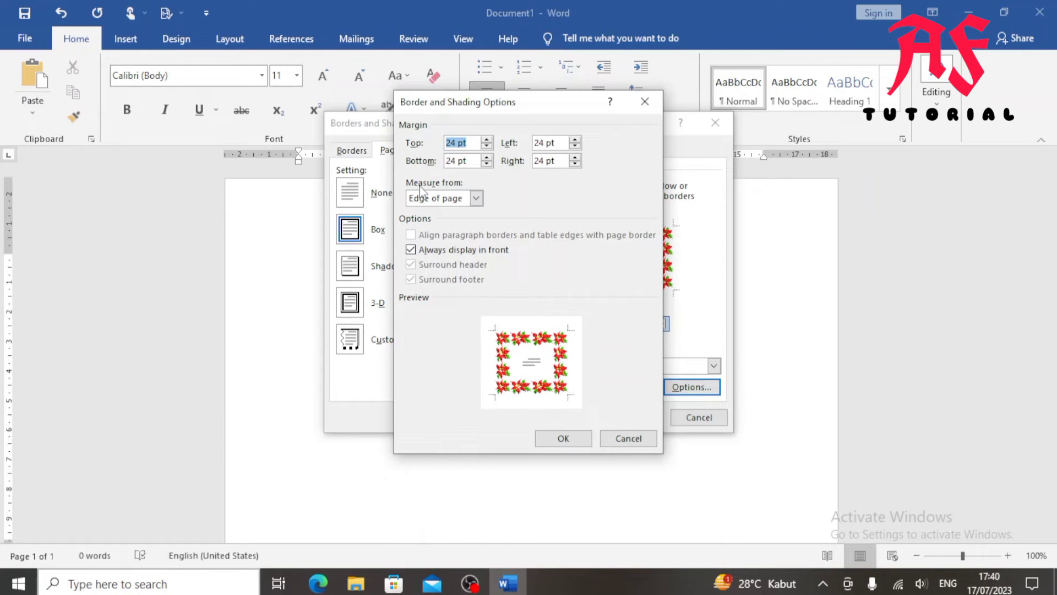
click(477, 198)
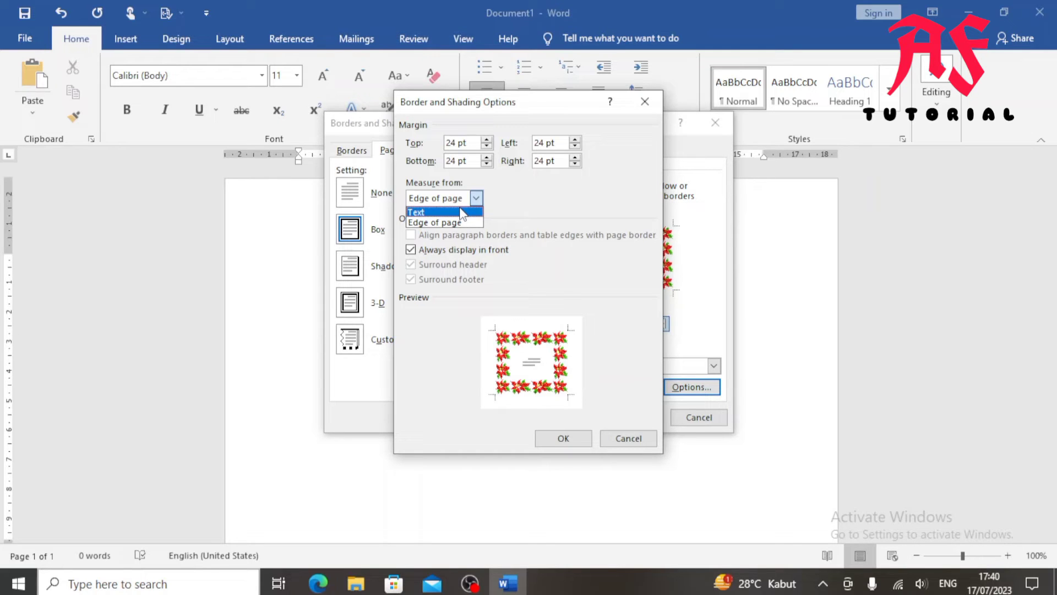
click(435, 212)
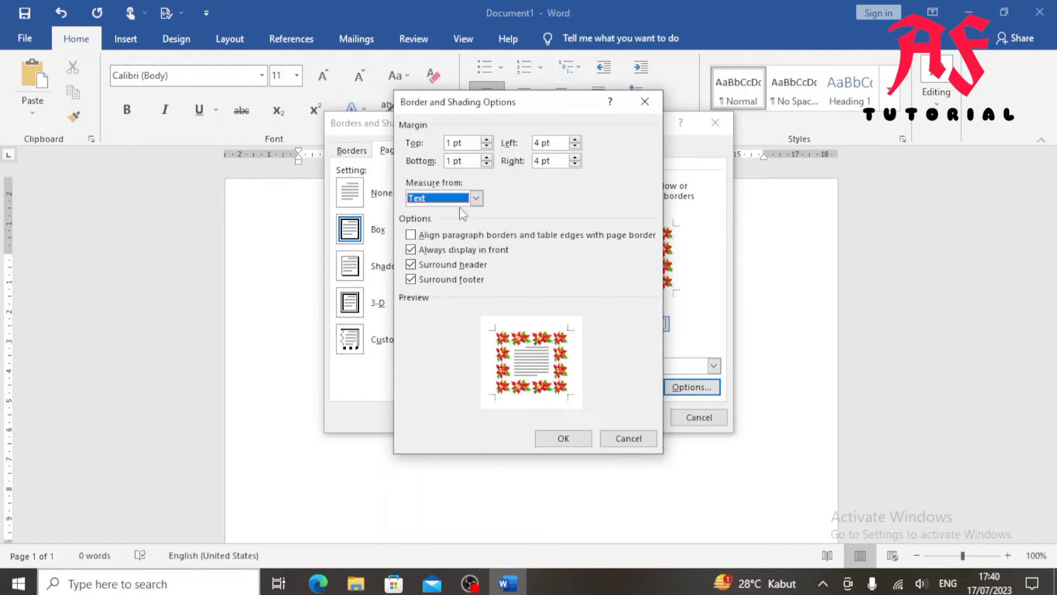
click(568, 439)
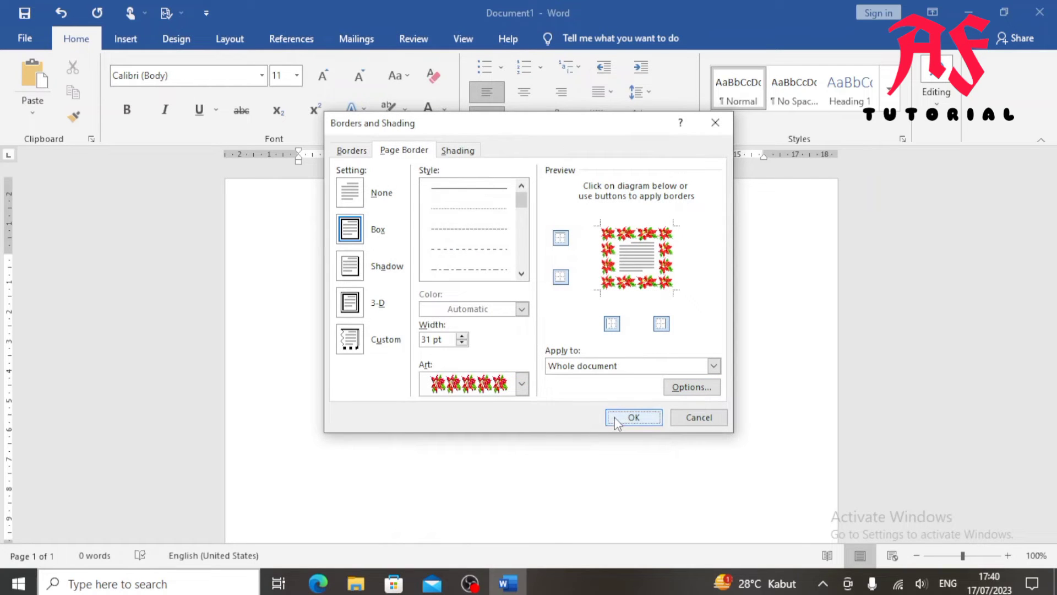
click(633, 417)
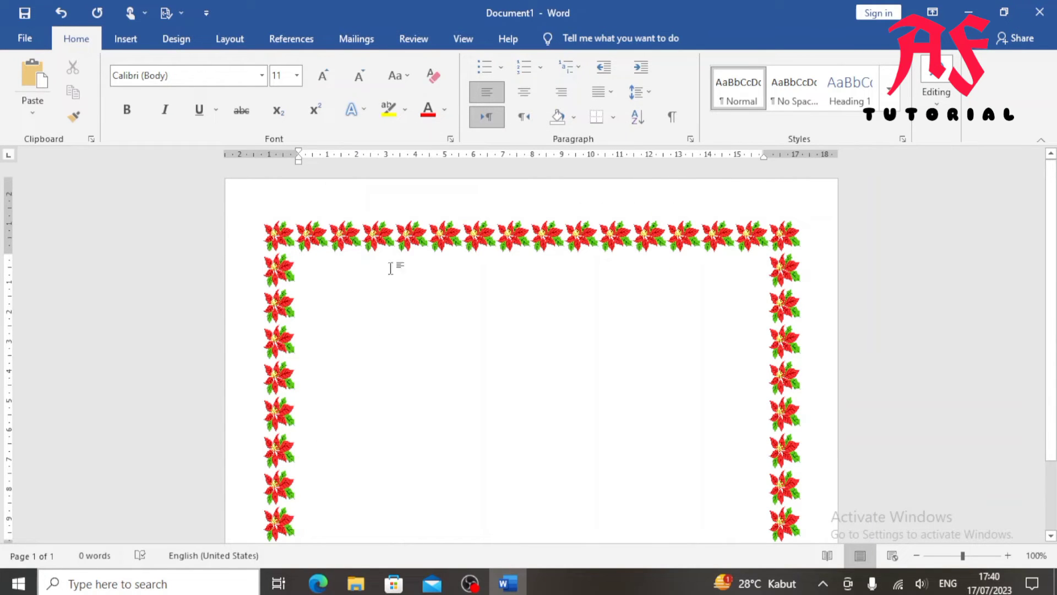
Step: Insert a WordArt heading in the black style with a blue shadow, reading ROMBONGAN on one line and ZIARAH 1 below it
click(147, 43)
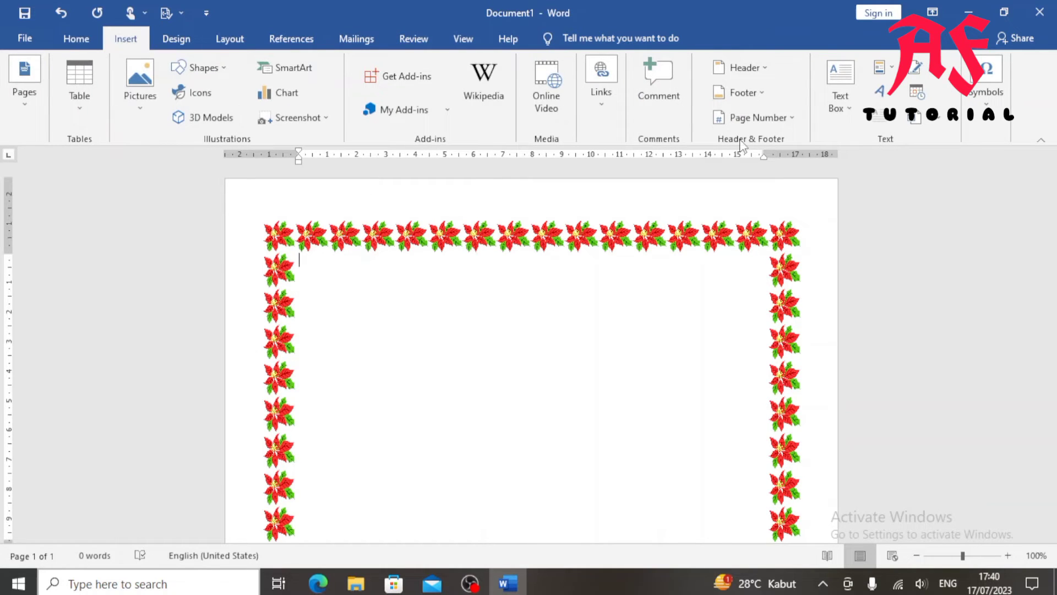
click(893, 94)
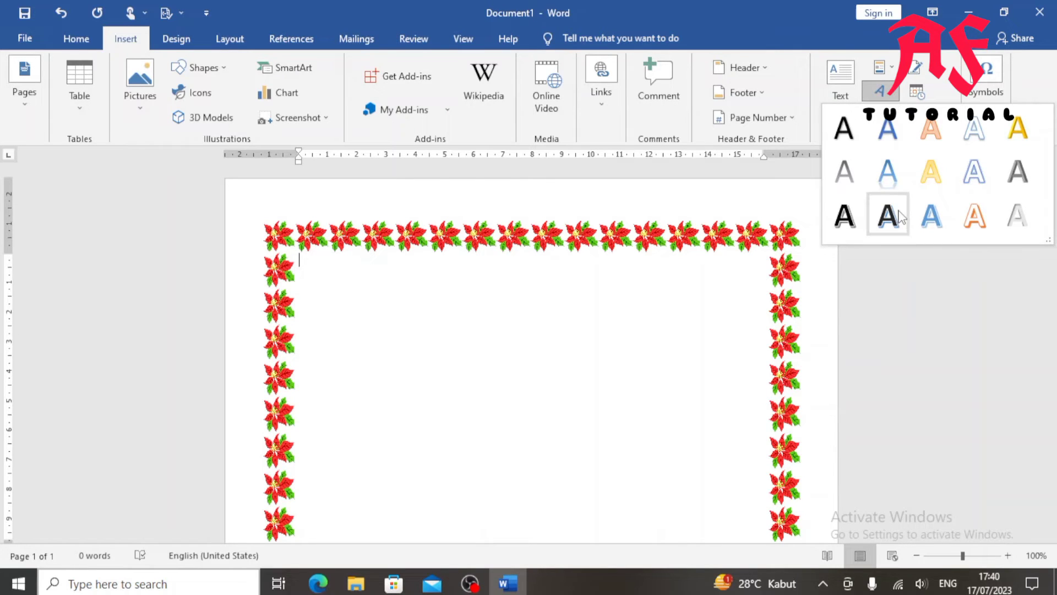
click(892, 216)
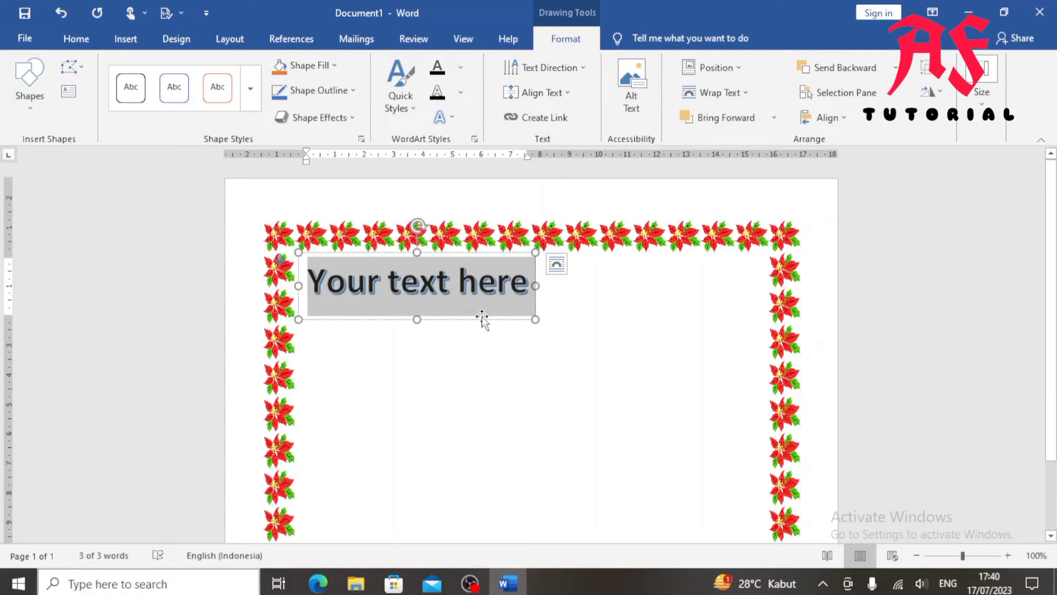
text(RO)
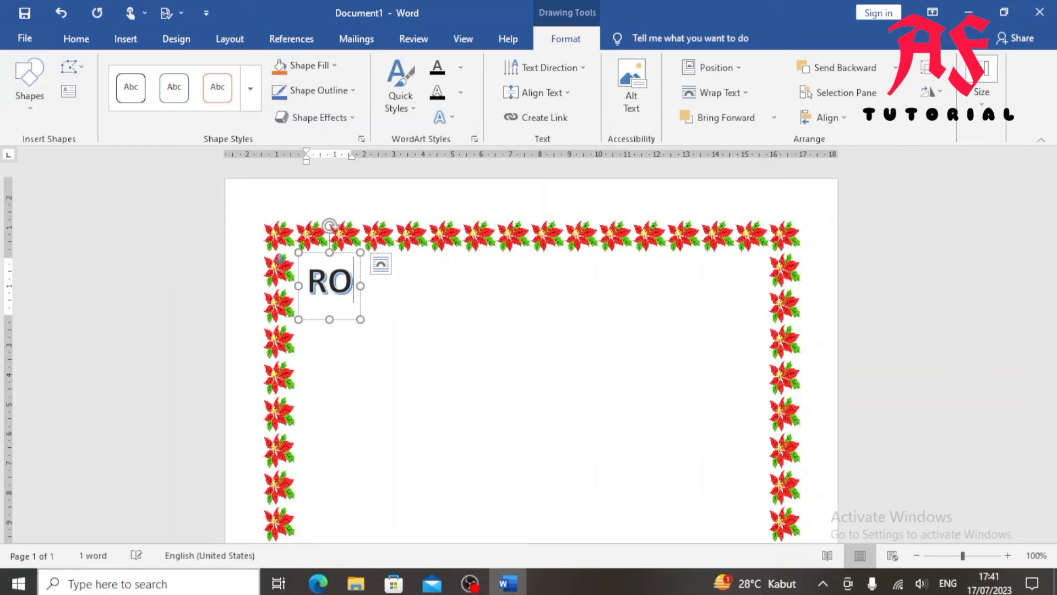
text(MBONGAN)
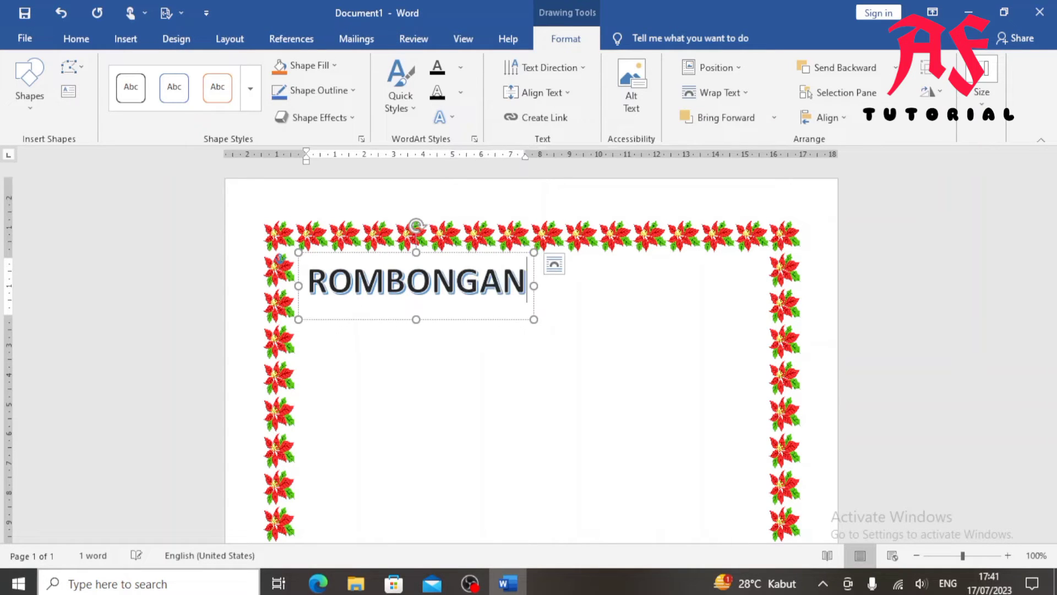
key(Return)
text(Z)
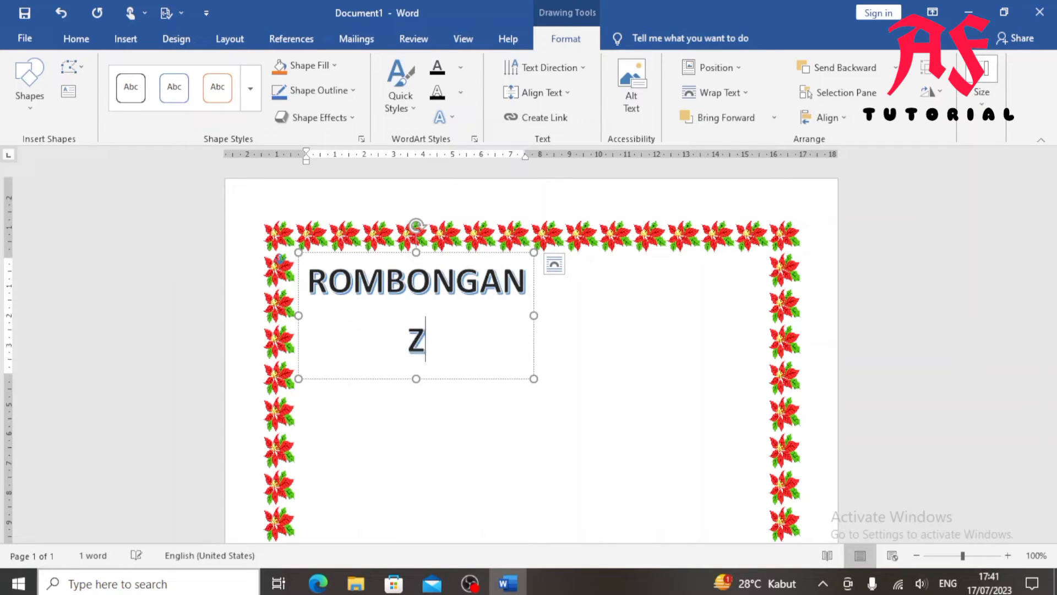
text(IARAH 1)
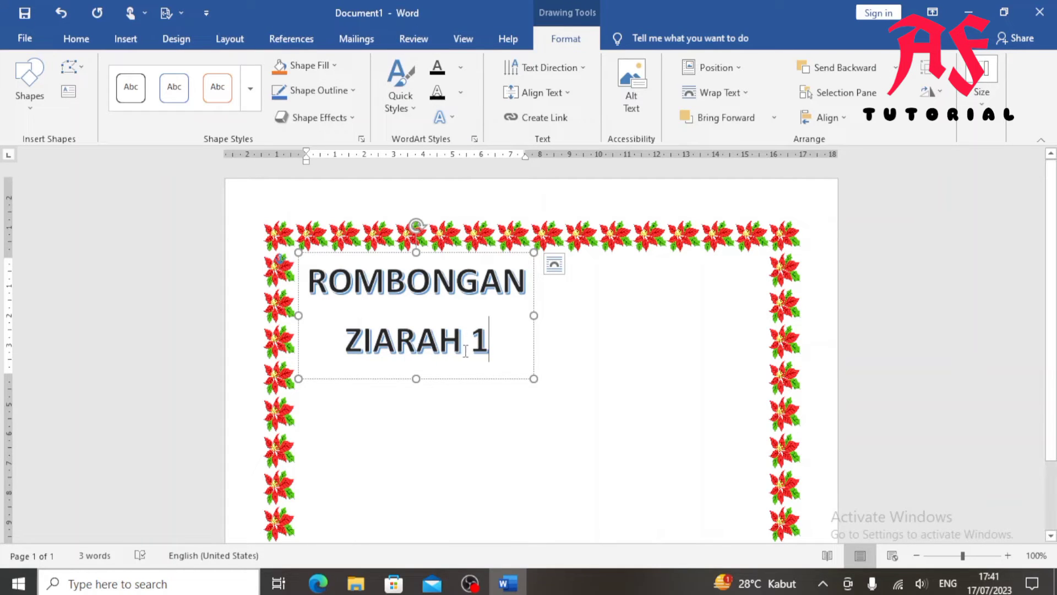
Step: Set the text wrapping of the ROMBONGAN ZIARAH 1 WordArt to Behind Text
click(530, 303)
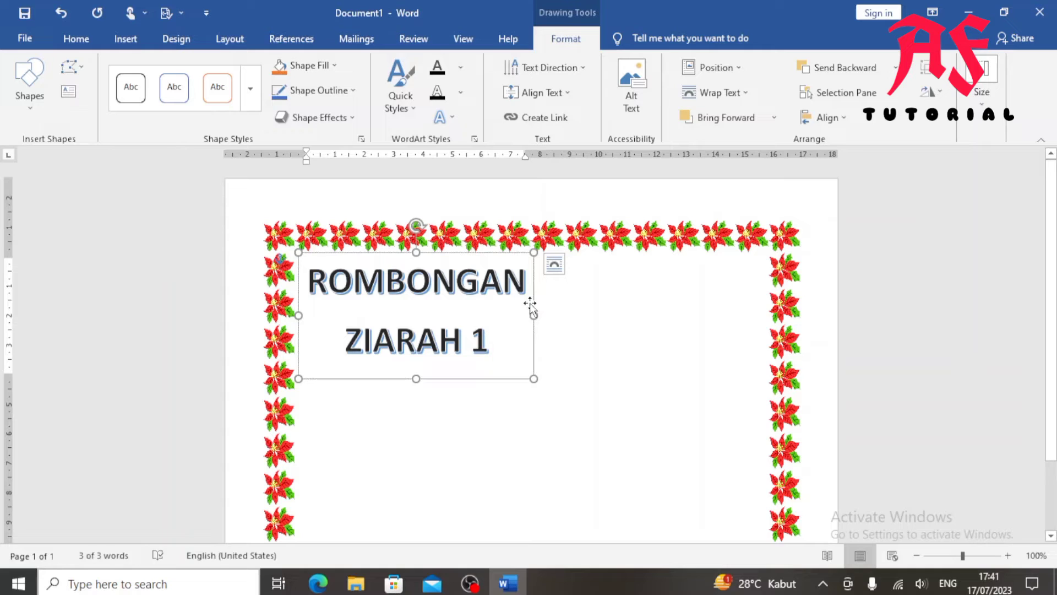
right_click(529, 302)
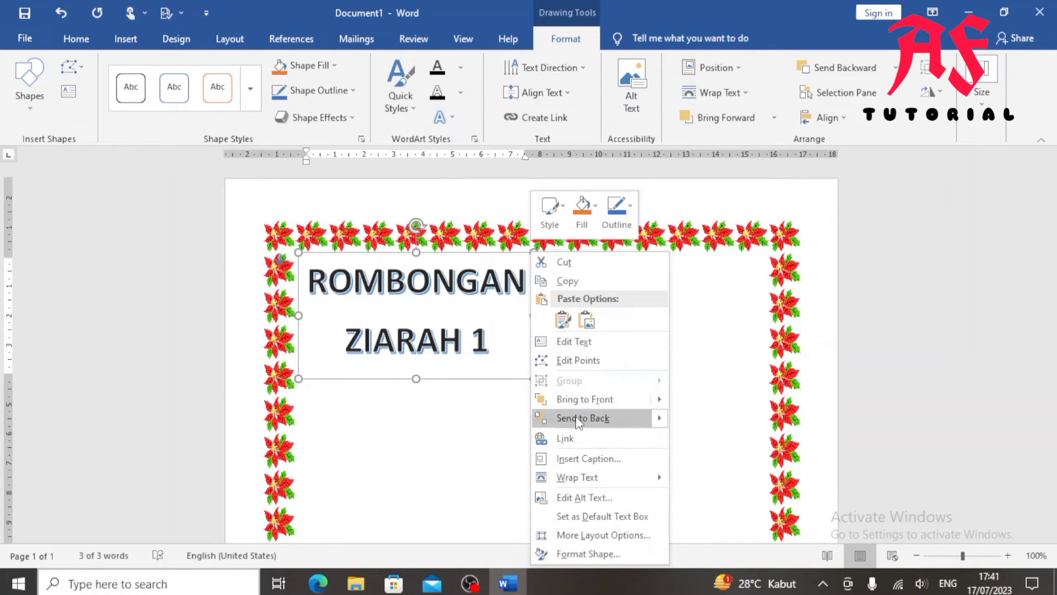
mouse_move(591, 478)
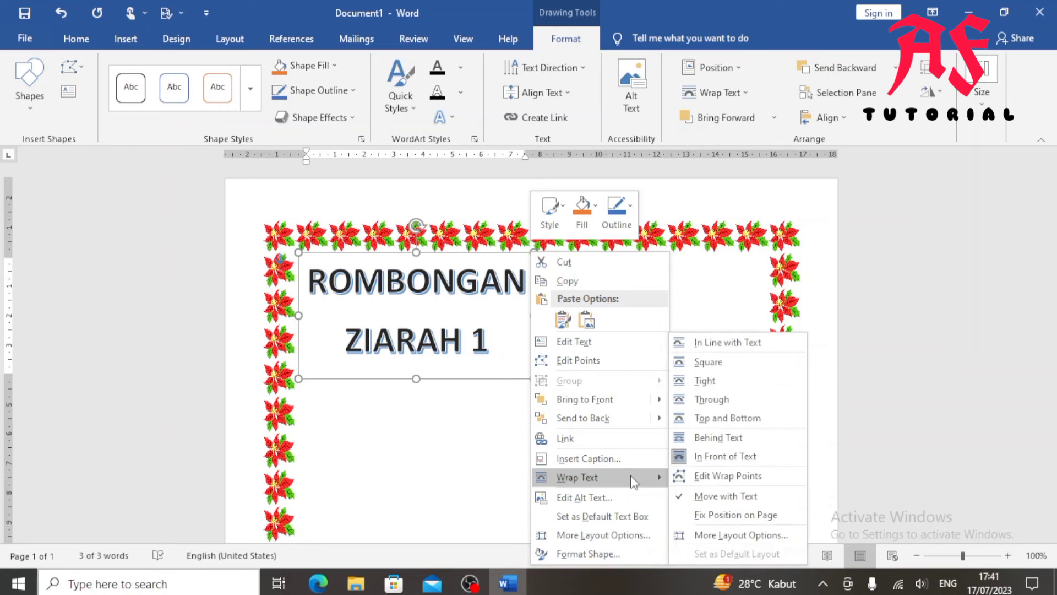
click(729, 439)
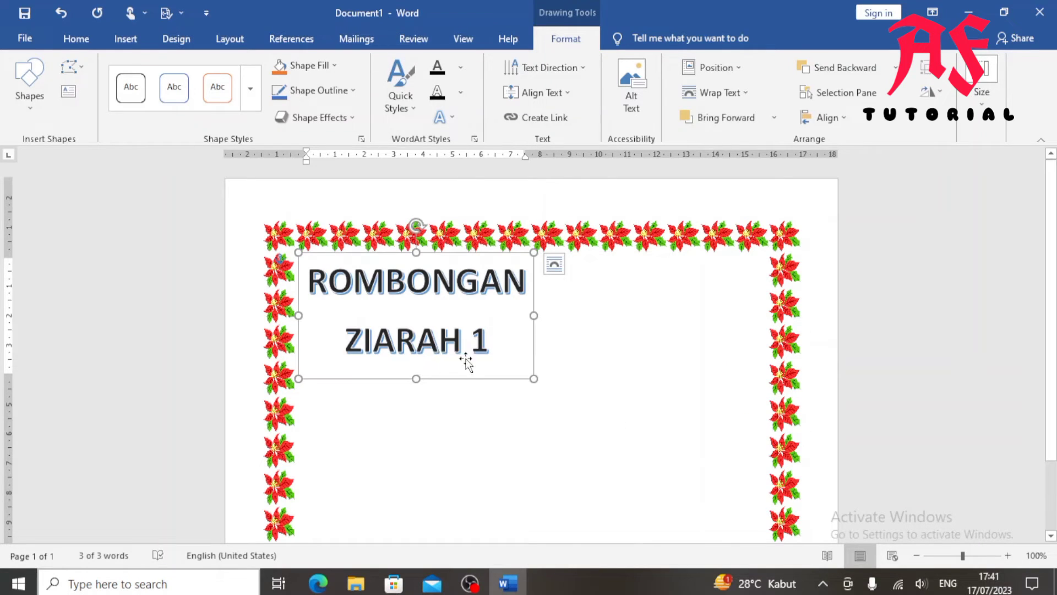
drag(468, 363, 512, 389)
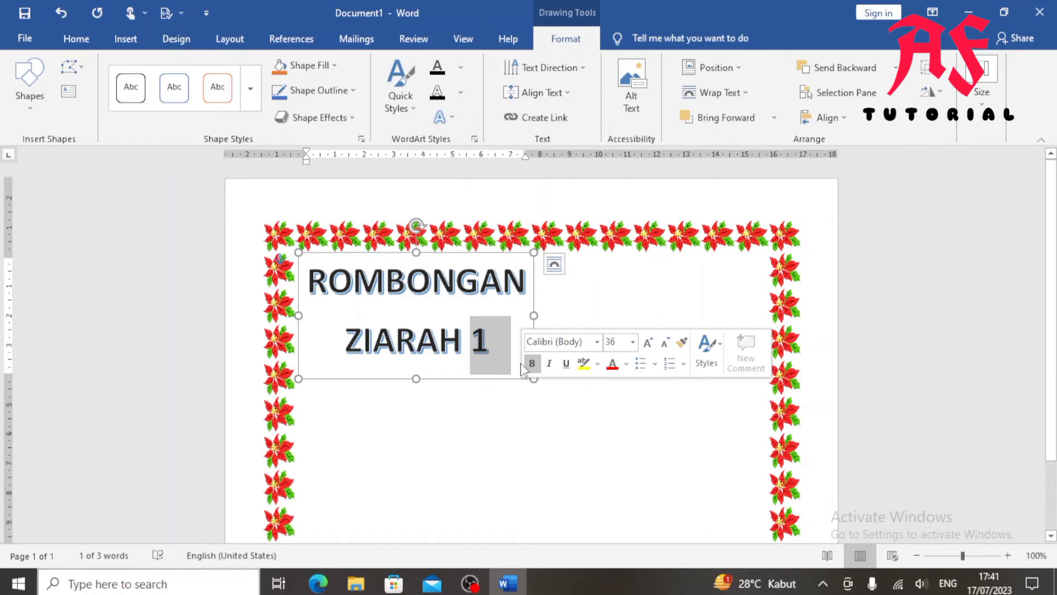
click(502, 420)
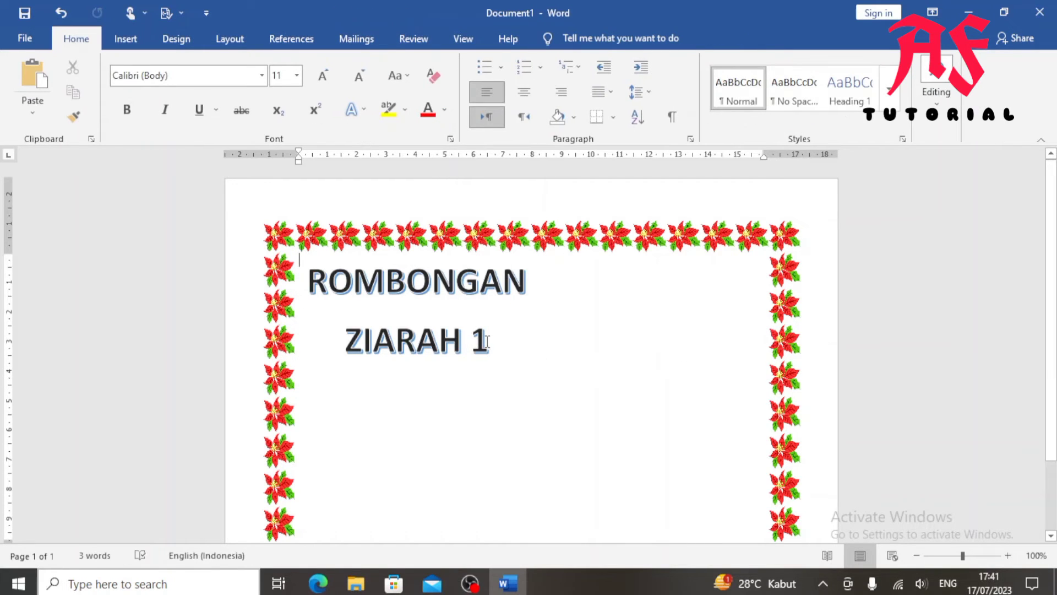
click(524, 319)
click(531, 318)
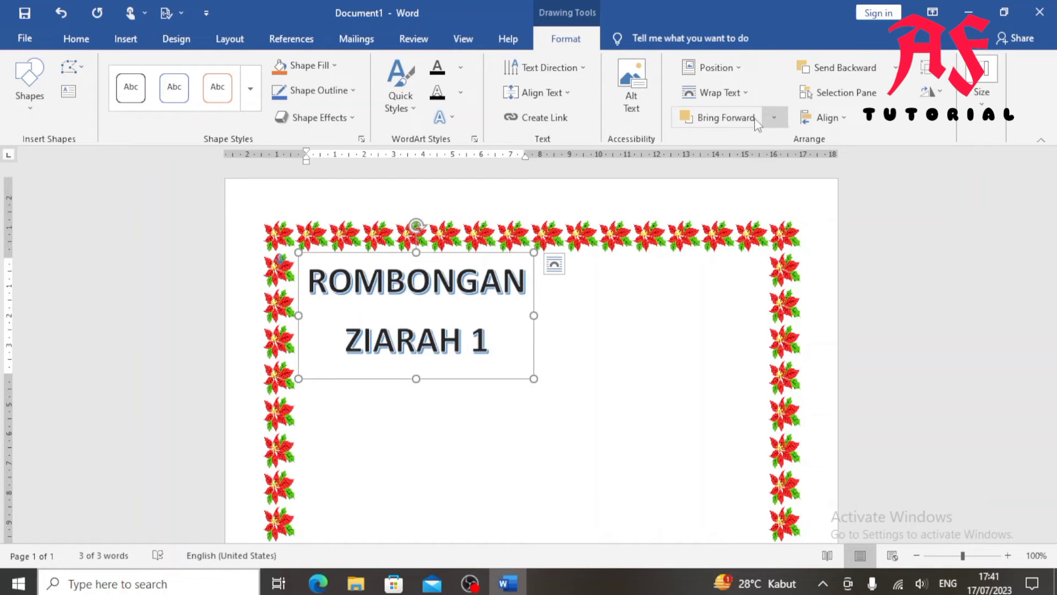
click(741, 92)
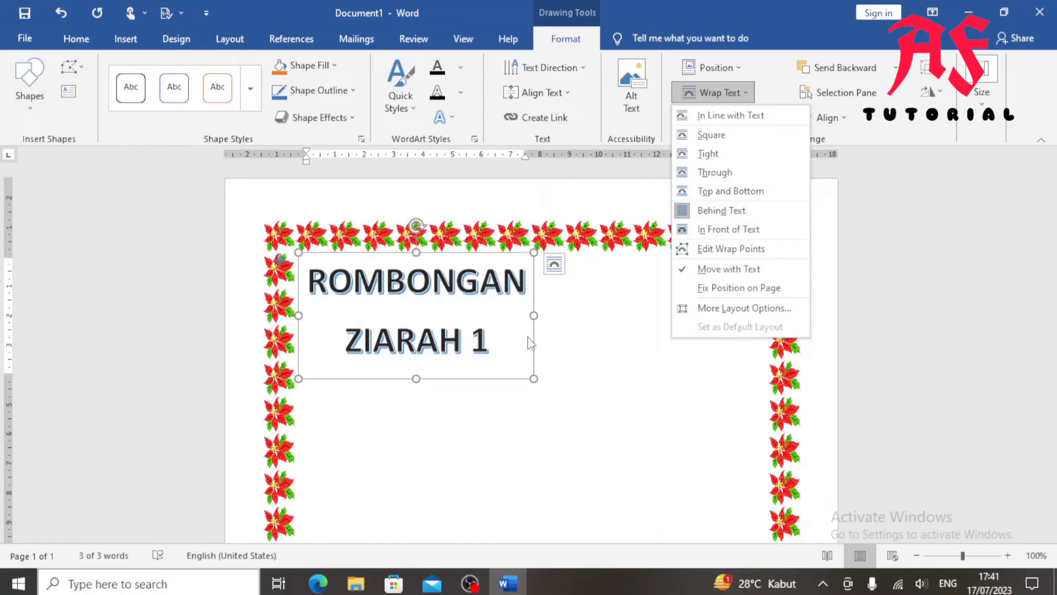
Step: Move the WordArt heading to the middle of the page inside the poinsettia border
click(531, 343)
drag(535, 350, 642, 456)
scroll(643, 456, down, 3)
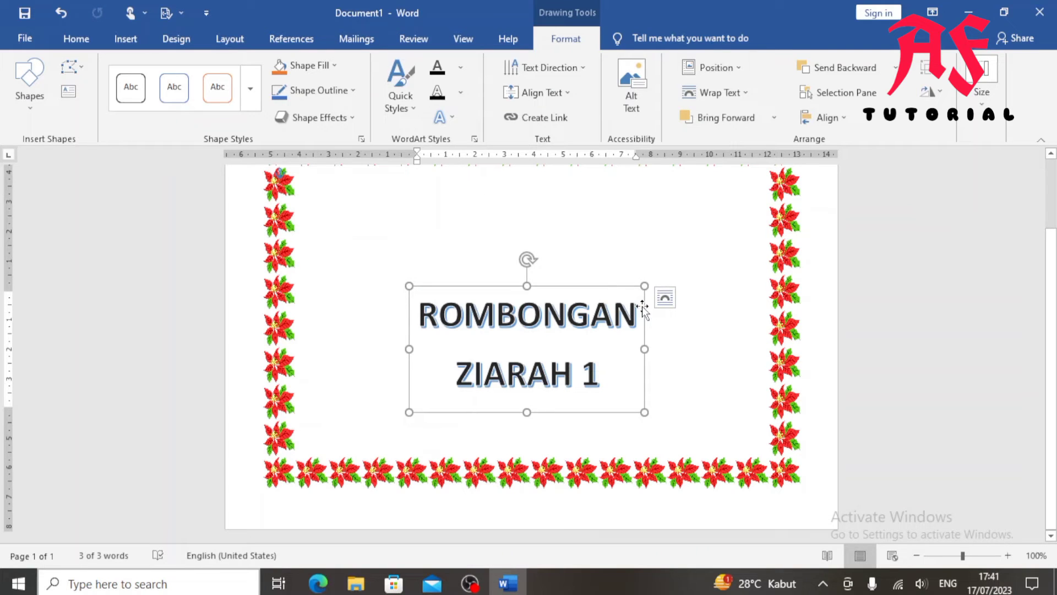
drag(643, 308, 653, 254)
scroll(652, 253, up, 3)
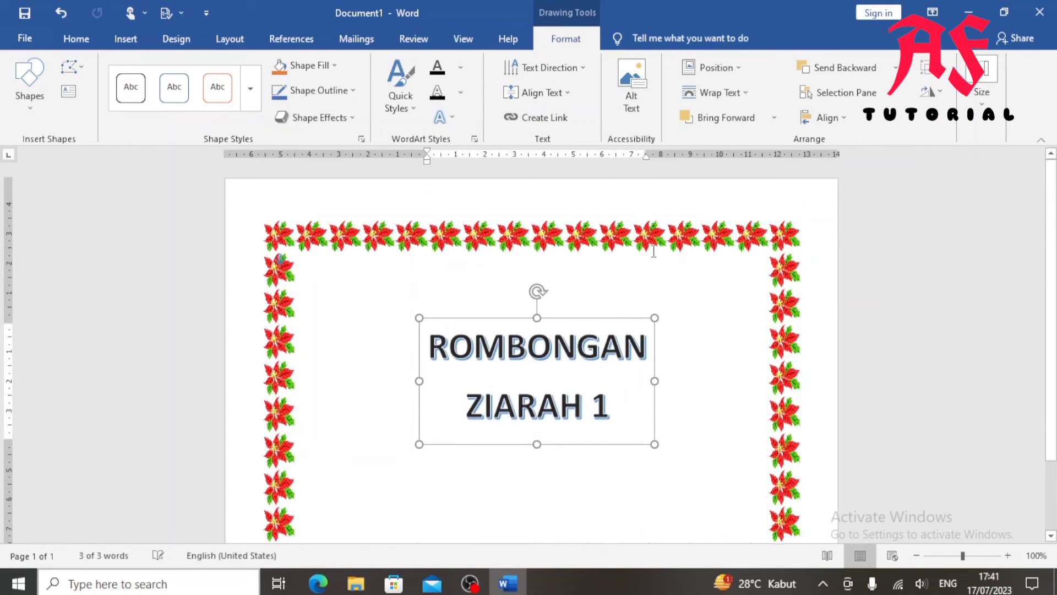
drag(655, 368, 662, 388)
click(608, 320)
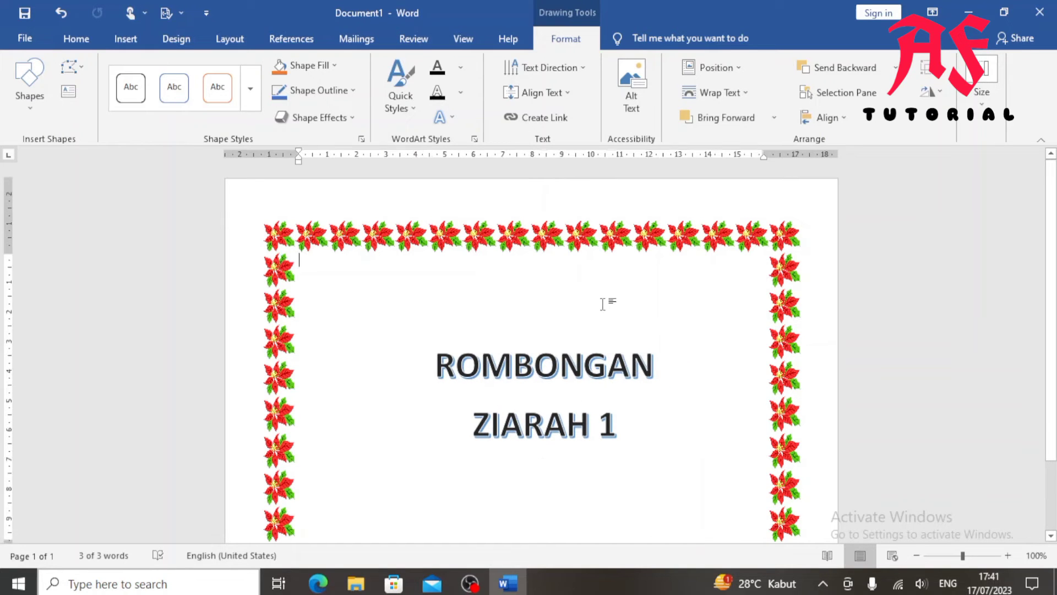
Step: Nudge the WordArt heading slightly upward to centre it vertically within the border
scroll(605, 300, down, 3)
scroll(531, 304, up, 1)
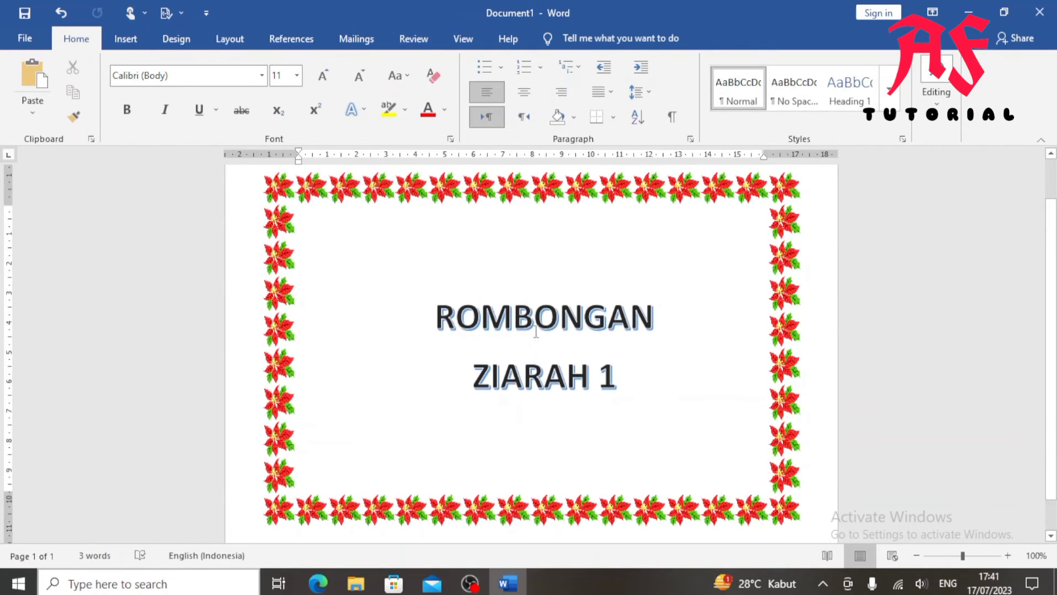
click(533, 314)
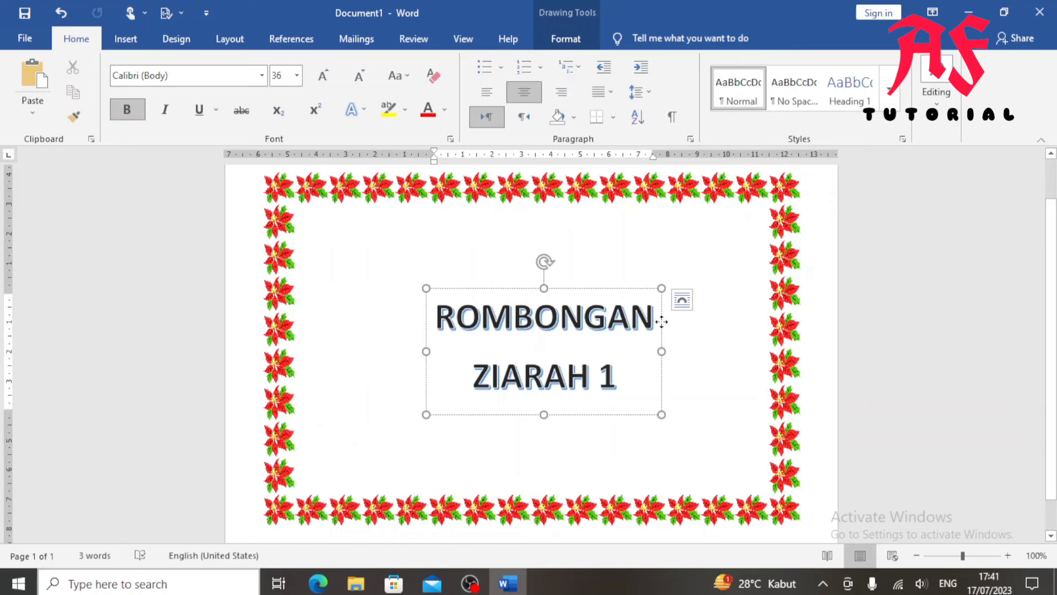
drag(661, 321, 661, 317)
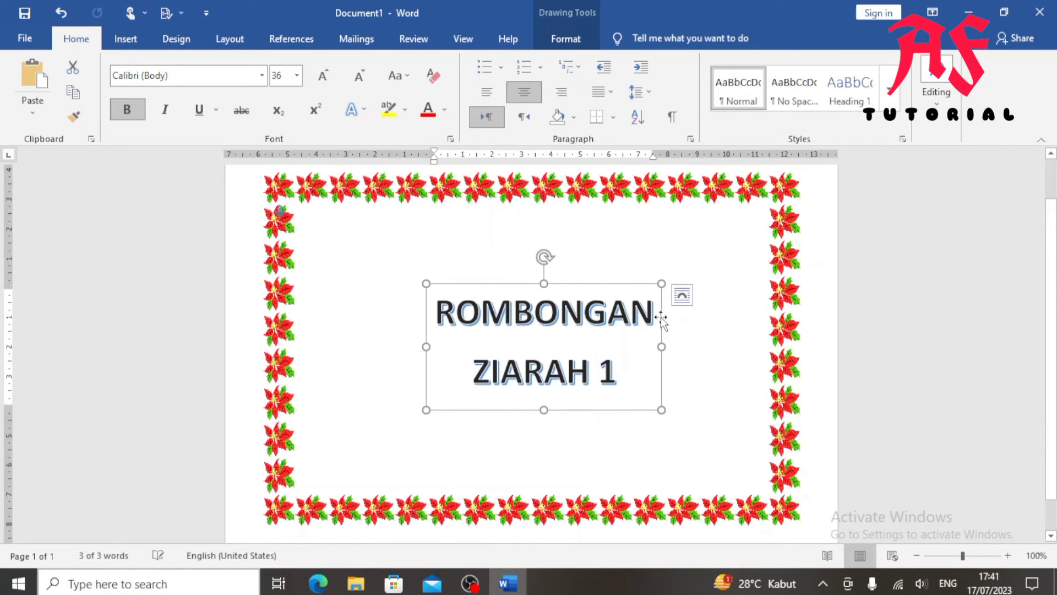
click(453, 249)
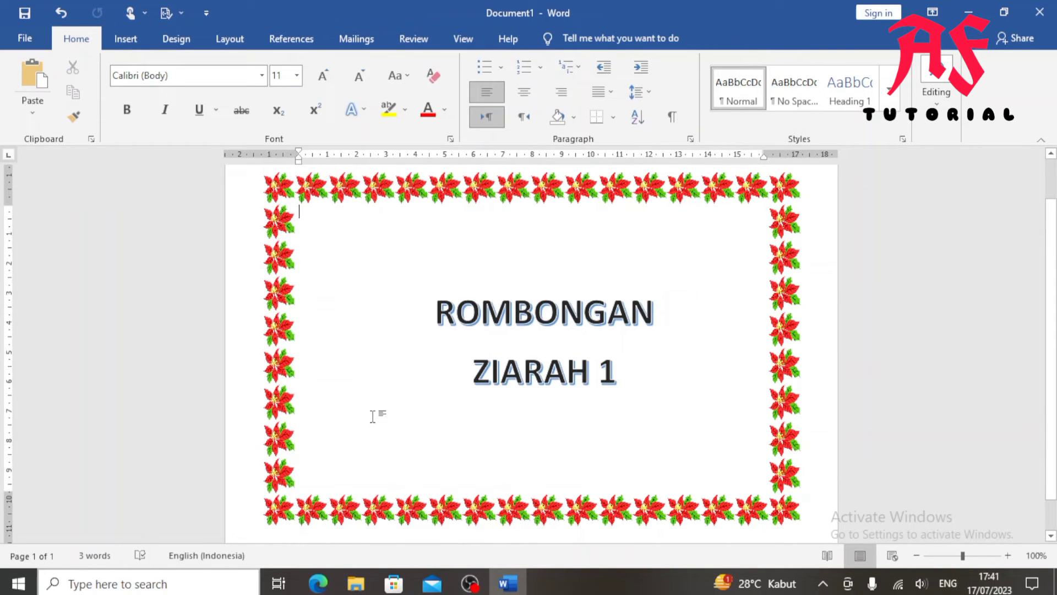
Step: Insert a page break to add a second page with the poinsettia border
key(ctrl+z)
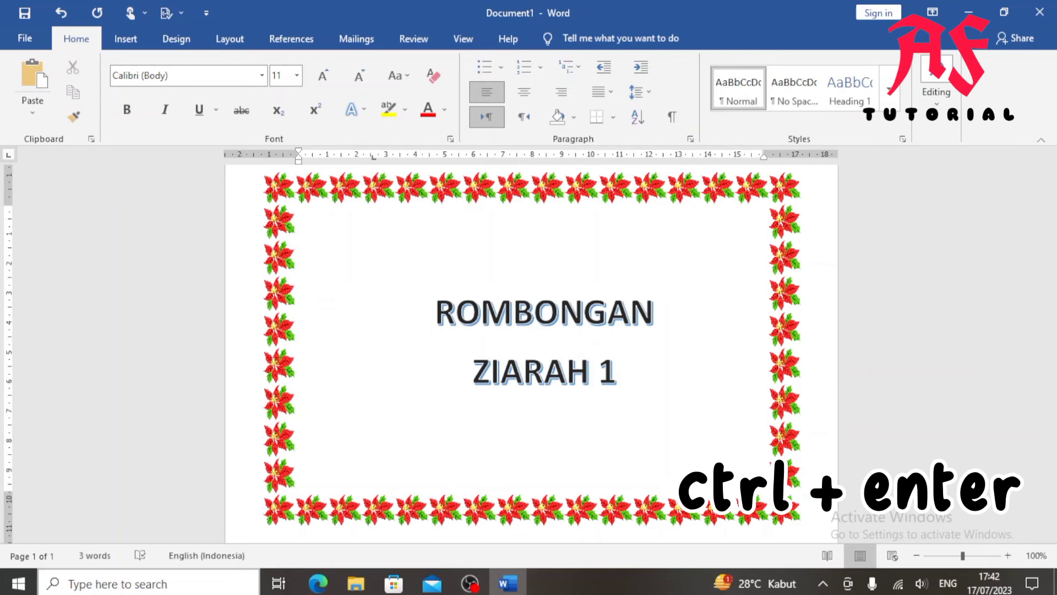
key(ctrl+Return)
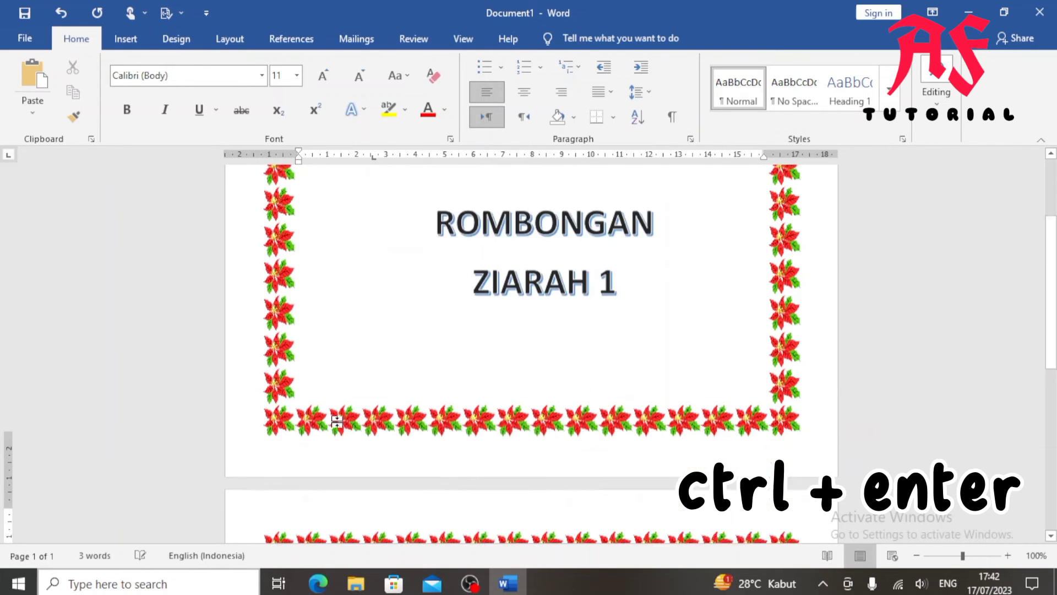
scroll(351, 434, down, 5)
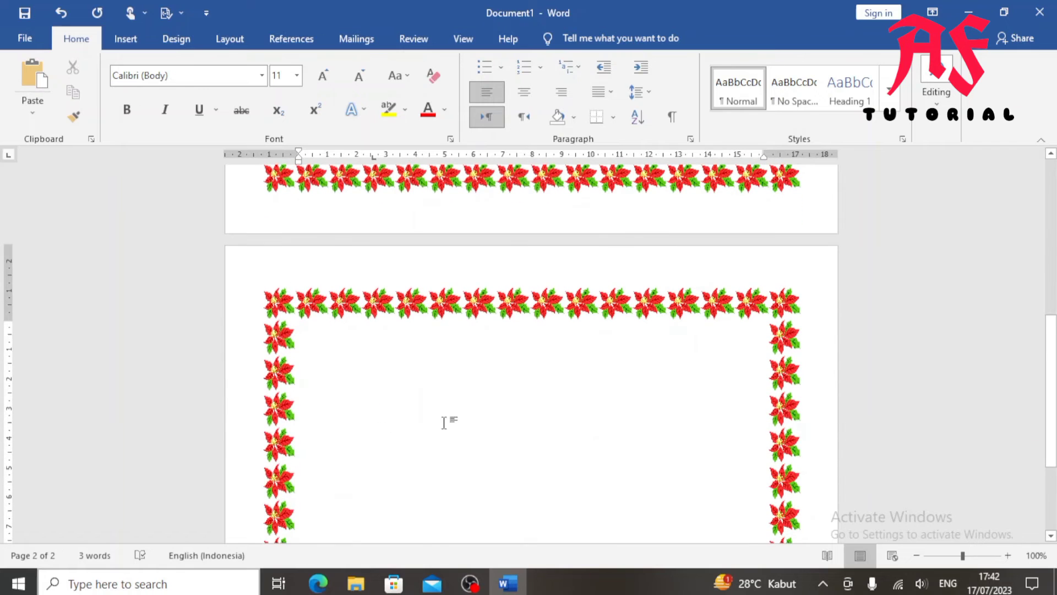
Step: Copy the ROMBONGAN ZIARAH 1 WordArt from the first page and paste it onto the second page
scroll(560, 377, up, 9)
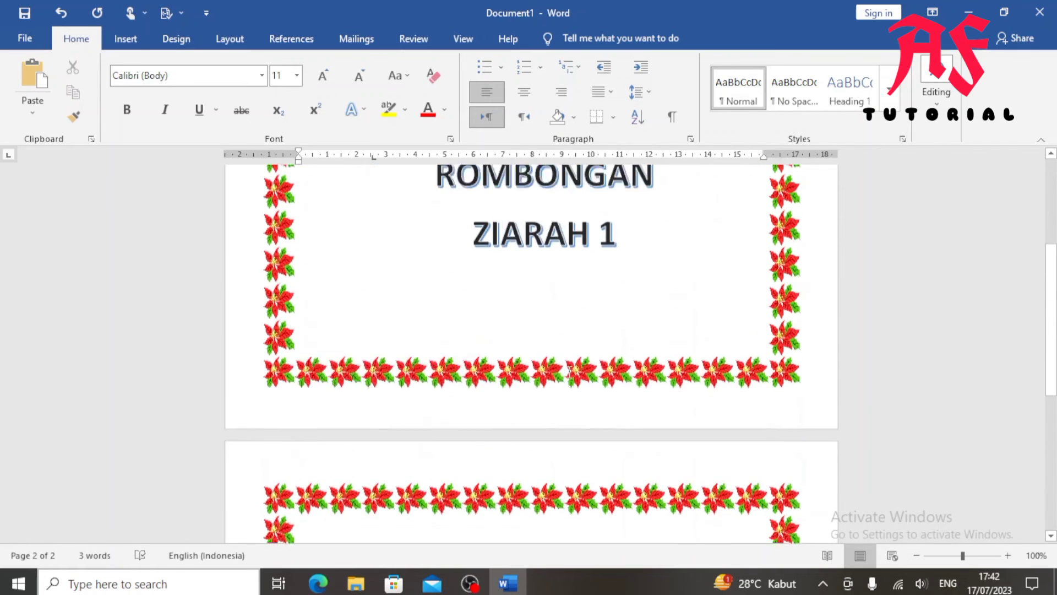
click(592, 298)
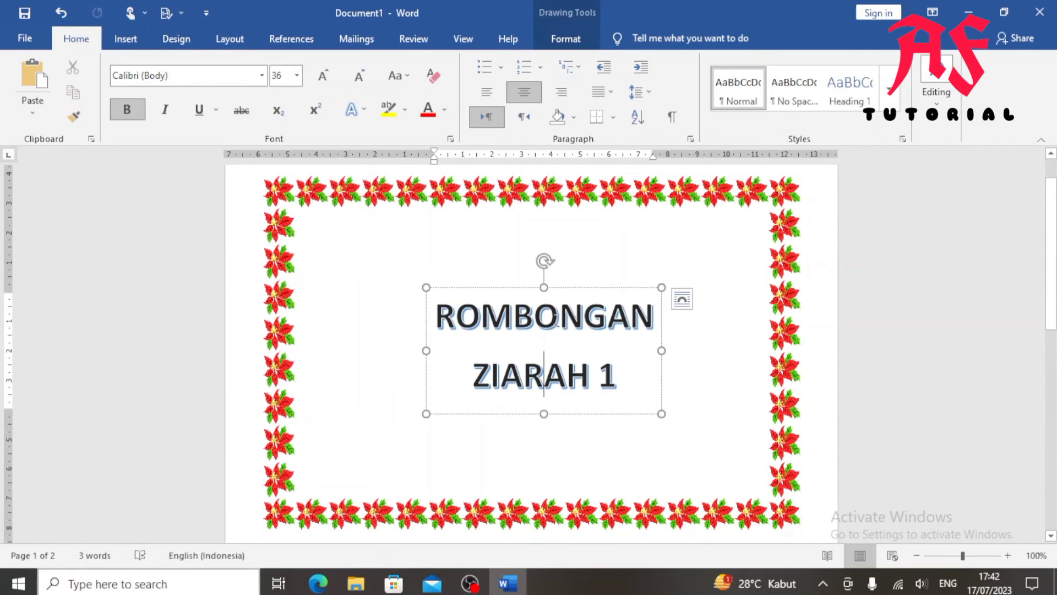
click(600, 287)
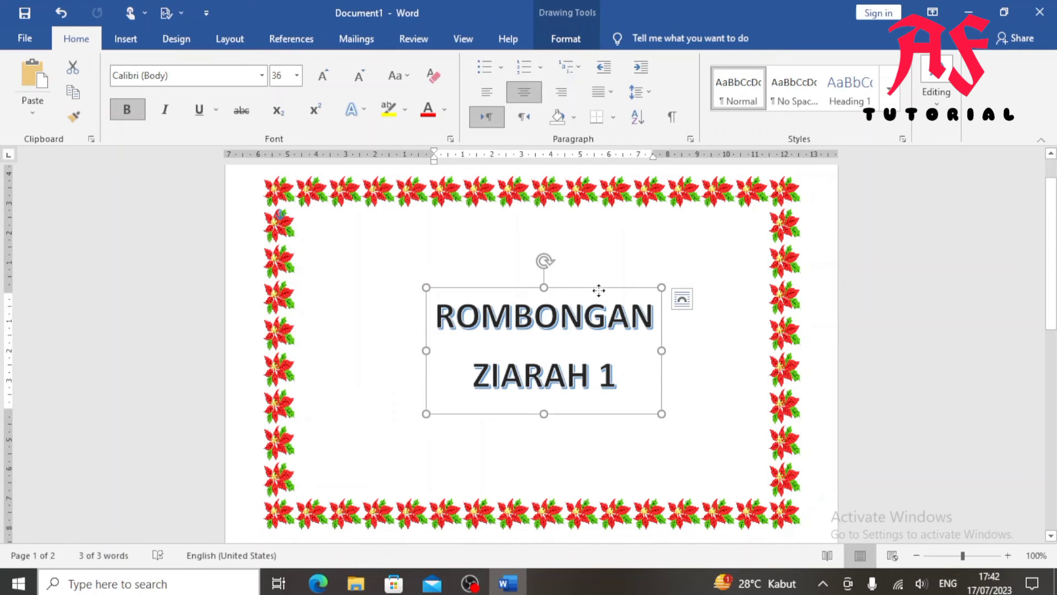
right_click(599, 288)
click(629, 281)
scroll(583, 350, down, 18)
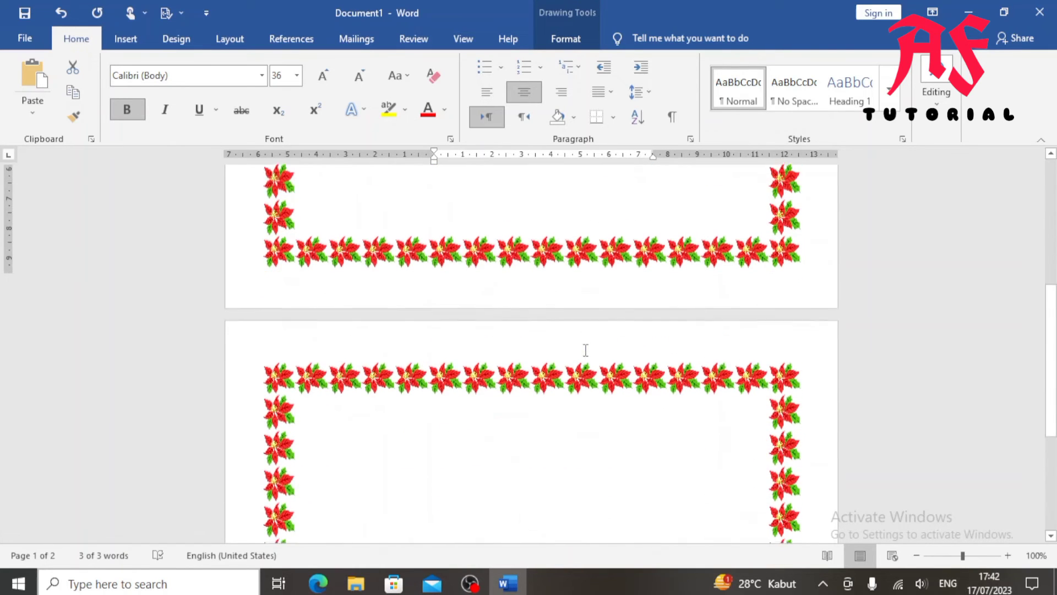
click(561, 405)
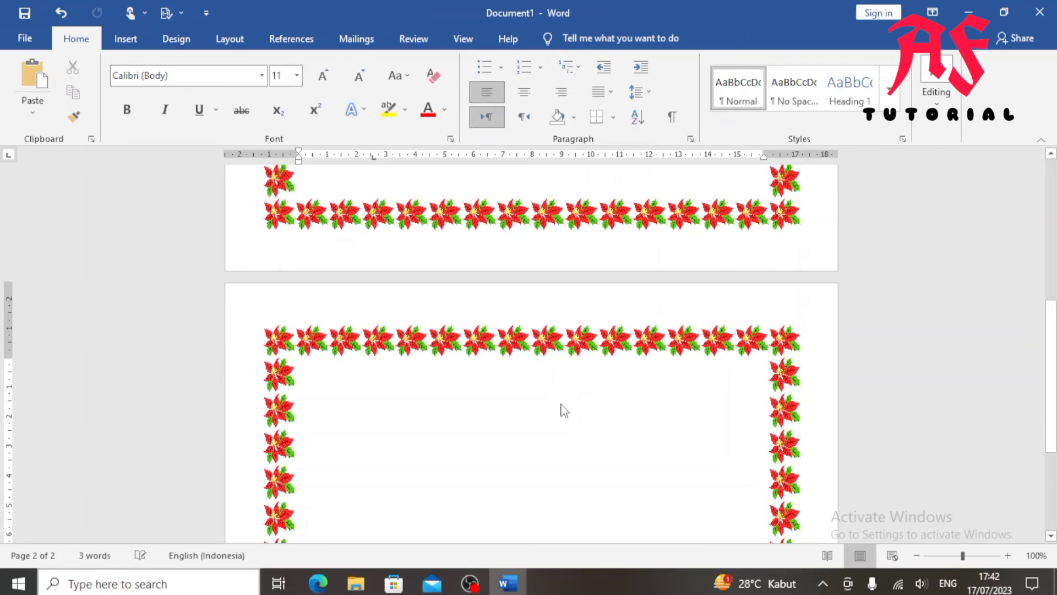
key(ctrl+v)
Step: Move the pasted WordArt heading to the middle of the second page's border
scroll(498, 363, down, 3)
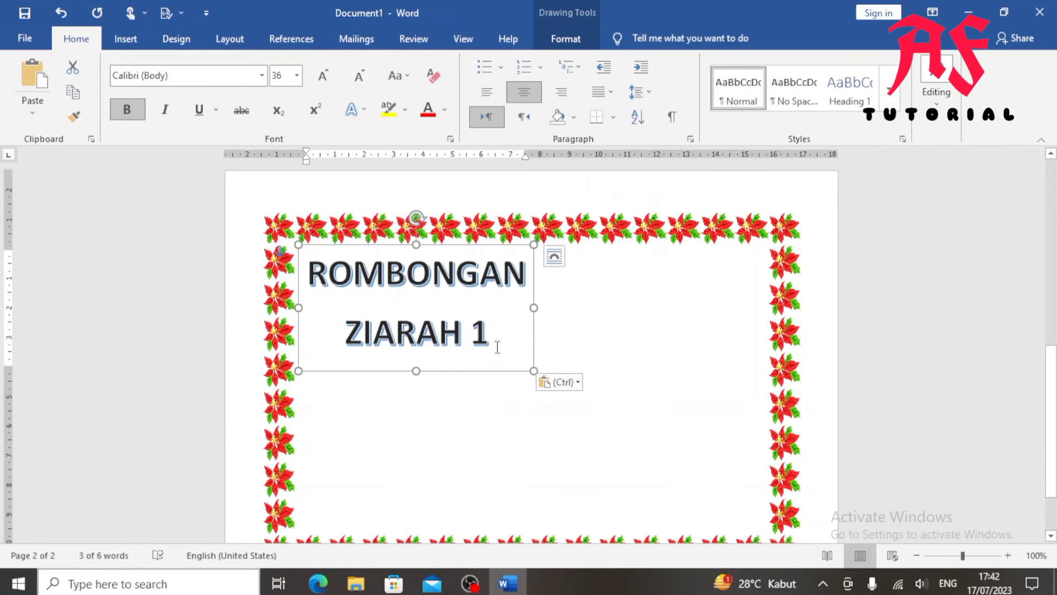
drag(529, 371, 640, 447)
click(604, 271)
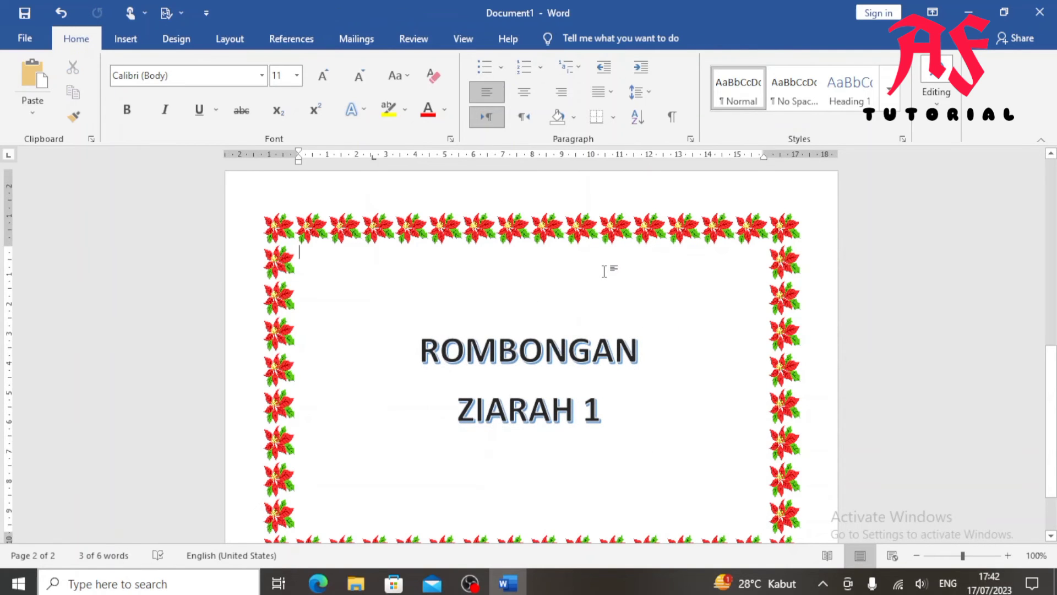
Step: Examine both bordered pages and the placement of their WordArt headings
scroll(605, 271, up, 3)
scroll(605, 271, down, 8)
scroll(605, 271, up, 4)
scroll(605, 270, up, 2)
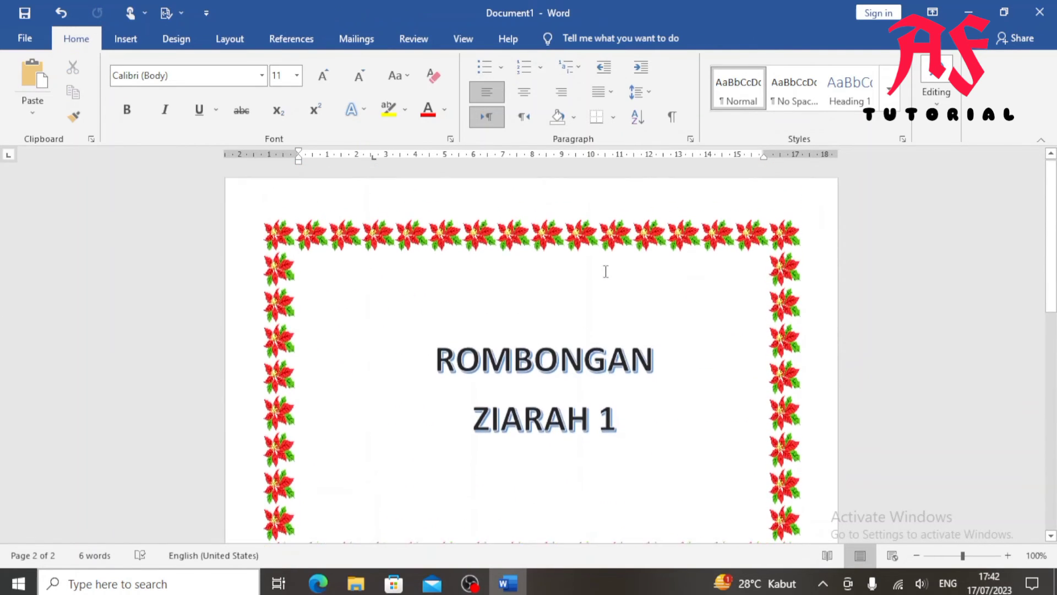
scroll(605, 271, down, 4)
scroll(603, 273, up, 4)
scroll(603, 273, down, 3)
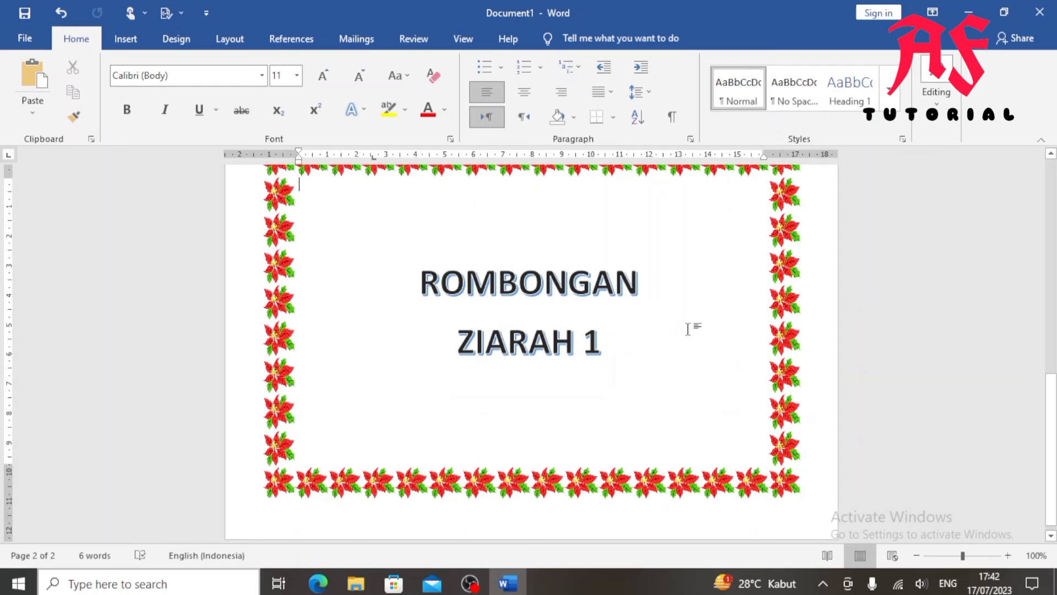
scroll(691, 331, up, 5)
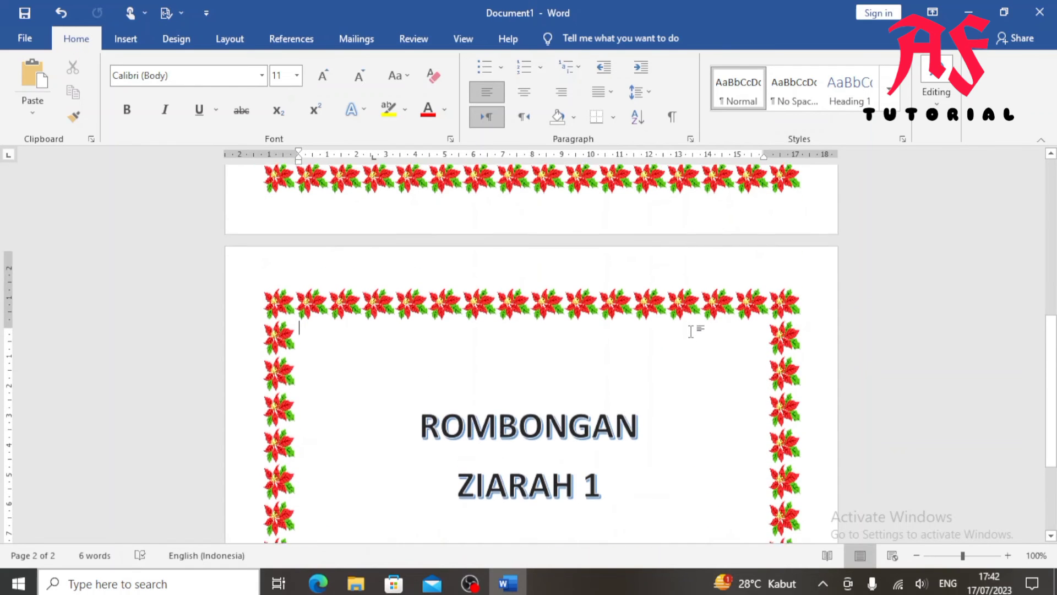
Step: Review both bordered pages in Read Mode at zoom levels down to 50%, and return to Print Layout at 70%
scroll(692, 331, up, 3)
scroll(692, 332, up, 9)
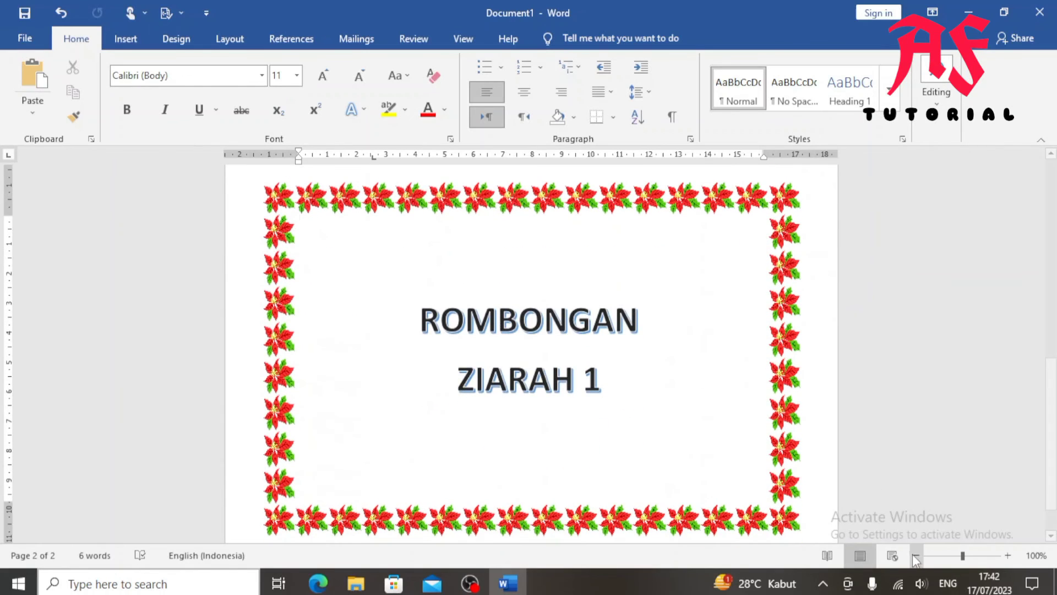
click(827, 556)
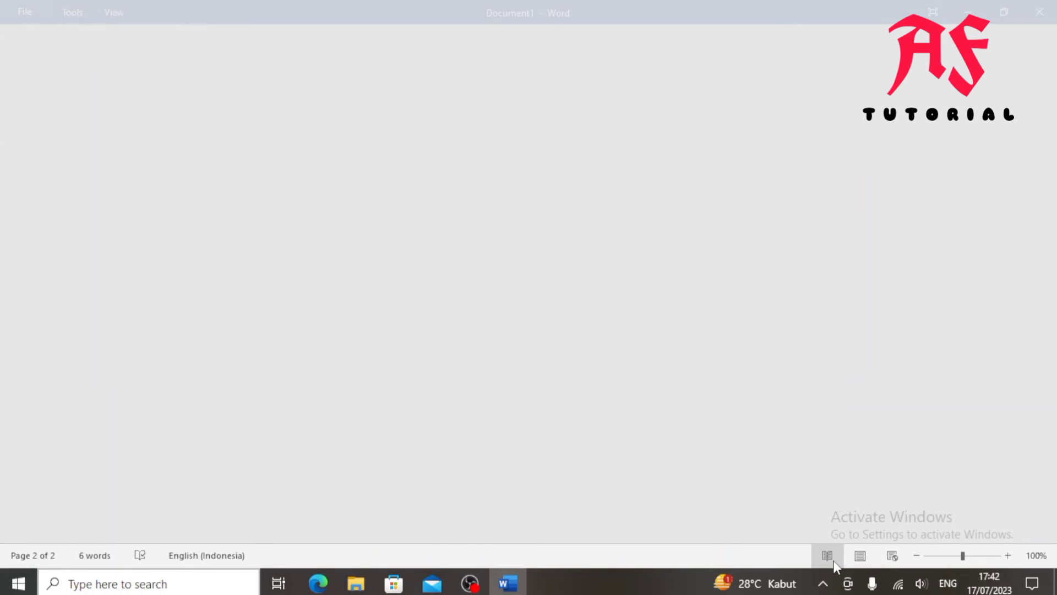
click(916, 556)
click(916, 555)
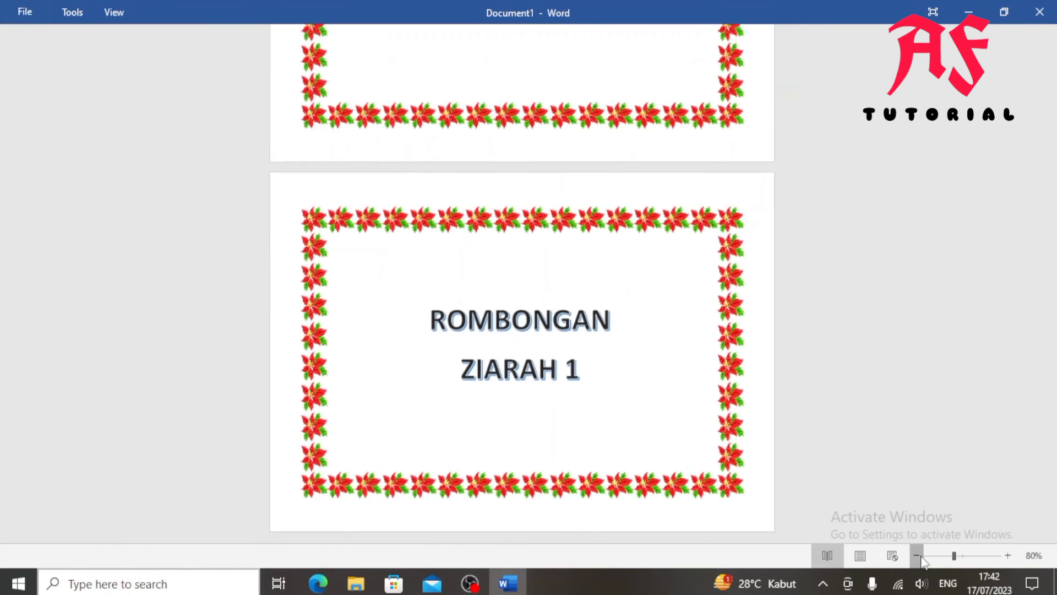
click(917, 555)
click(917, 556)
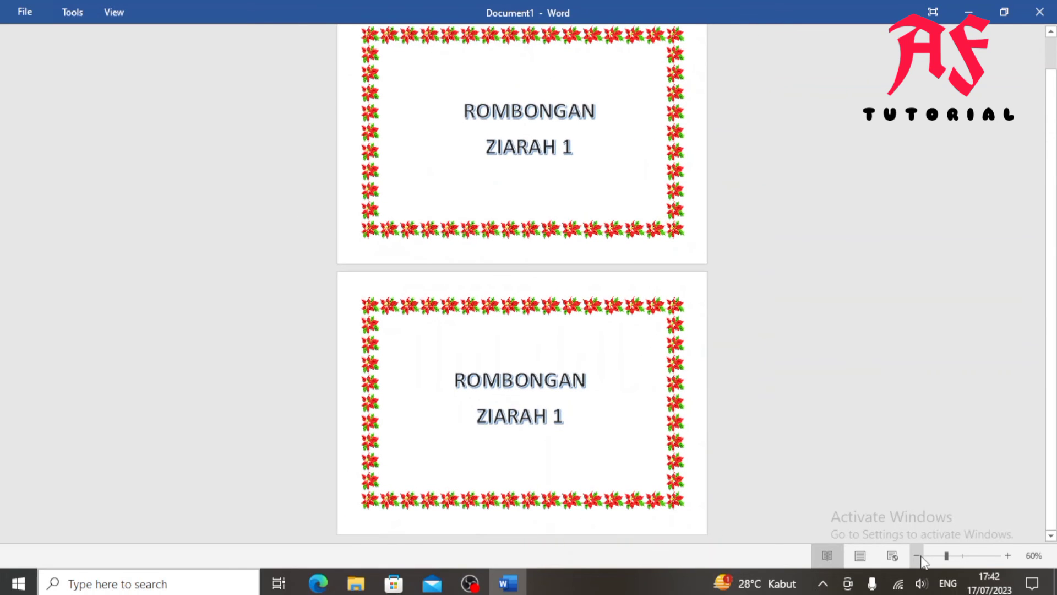
click(917, 556)
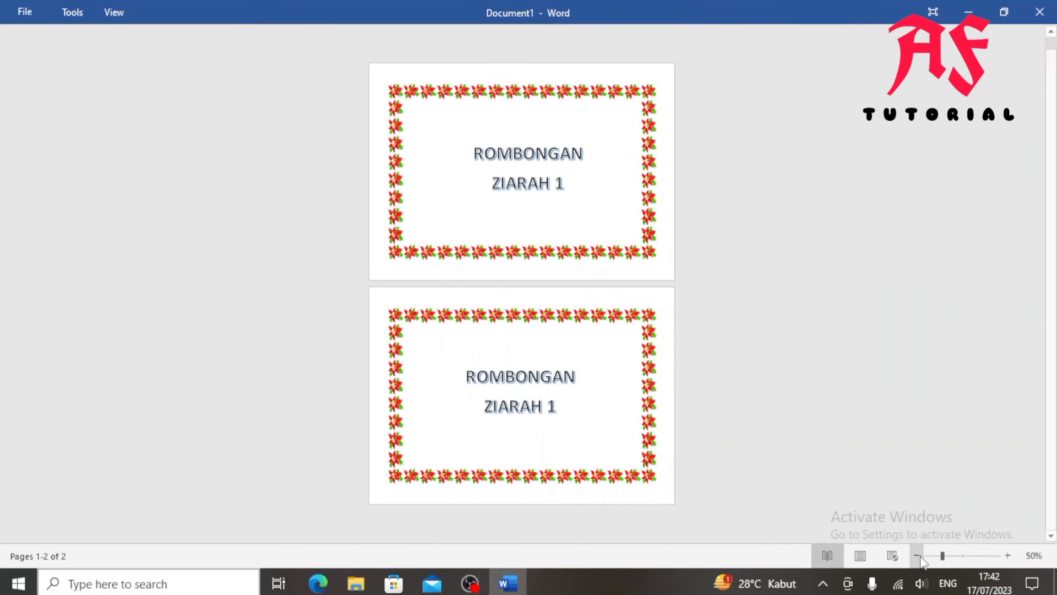
click(1007, 556)
click(1007, 556)
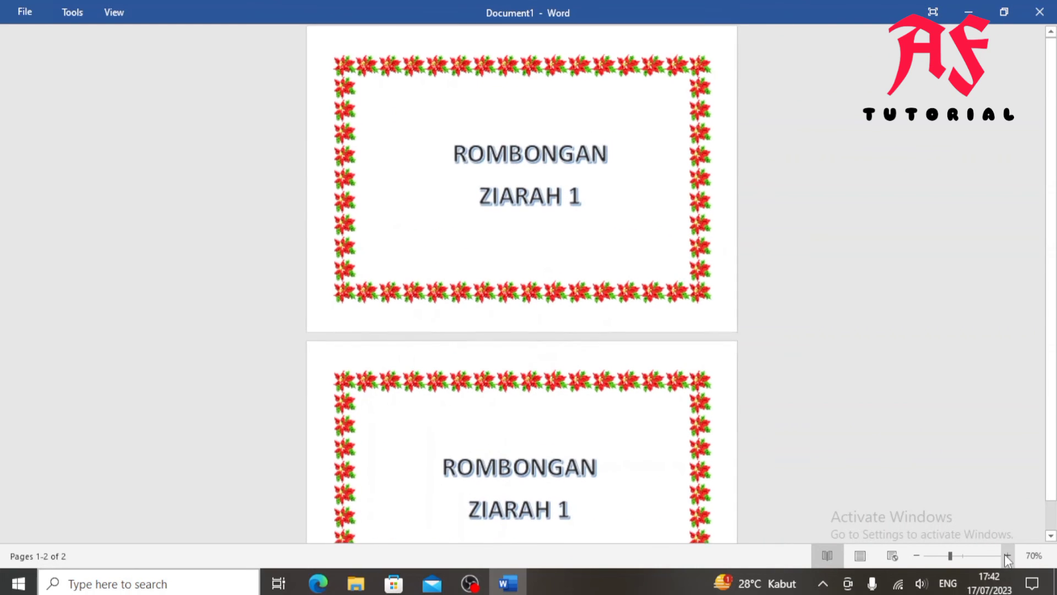
click(860, 556)
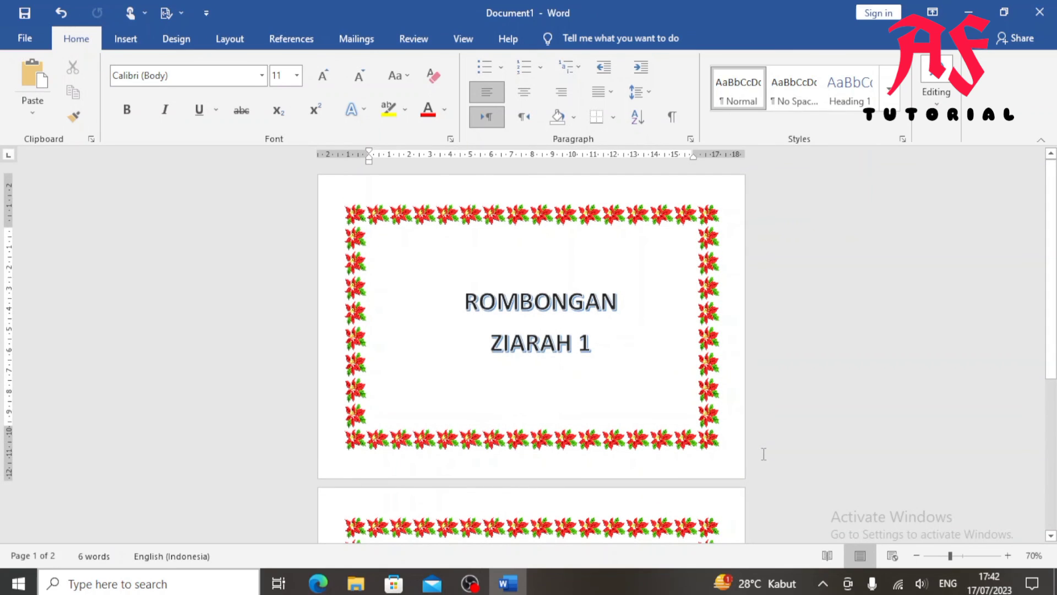
click(610, 342)
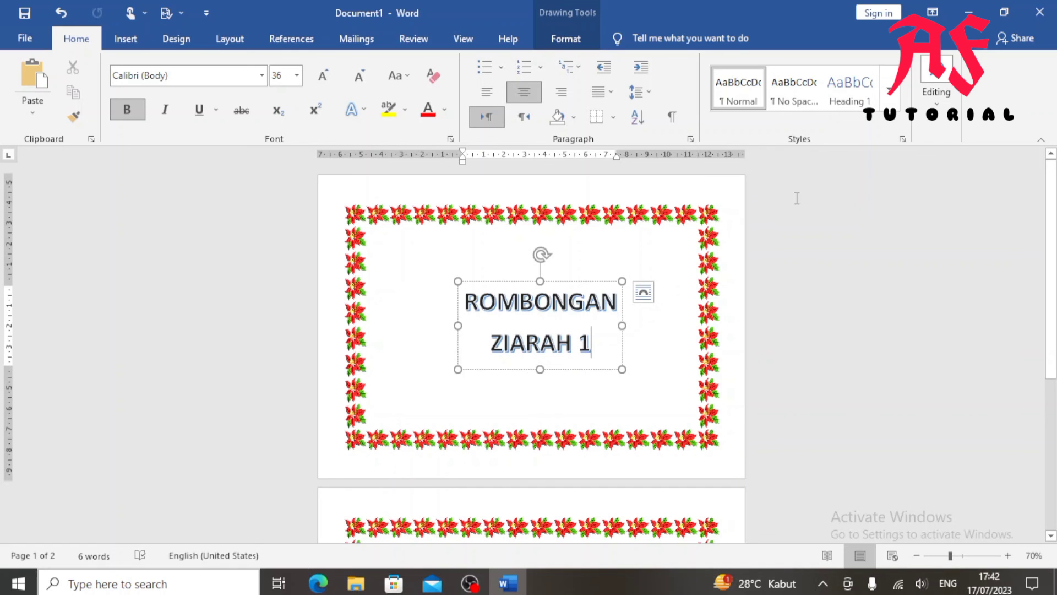
Step: Minimize the document window to show the desktop
click(972, 10)
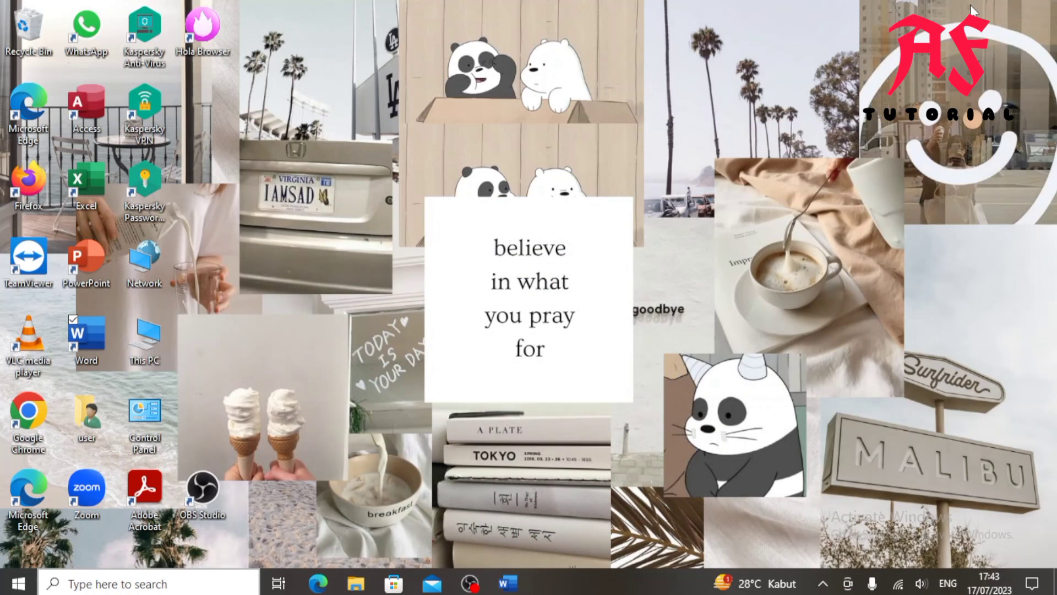
right_click(634, 232)
click(592, 277)
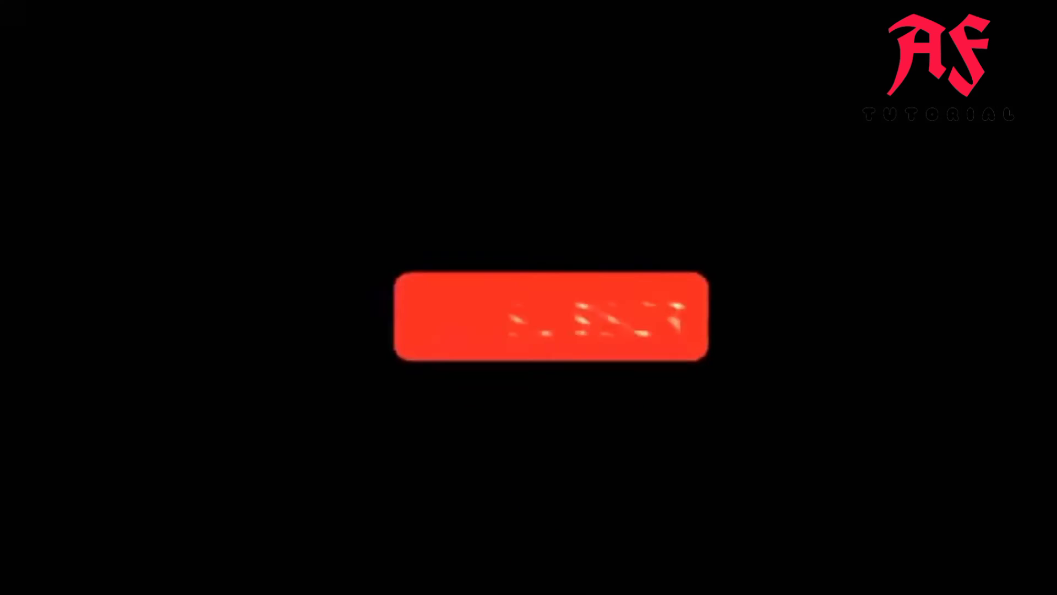